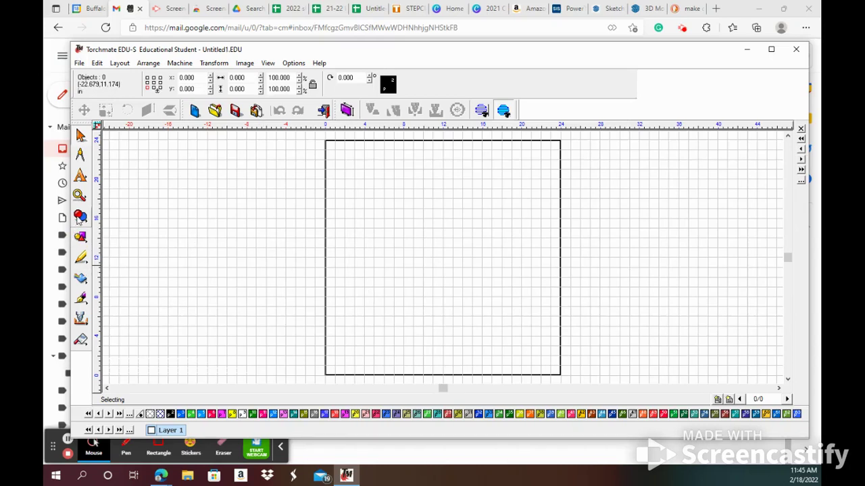
- Draw a rectangle about 13.6 in wide and 3.6 in high near the middle of the material blank
{"action": "mouse_move", "coordinate": [80, 236]}
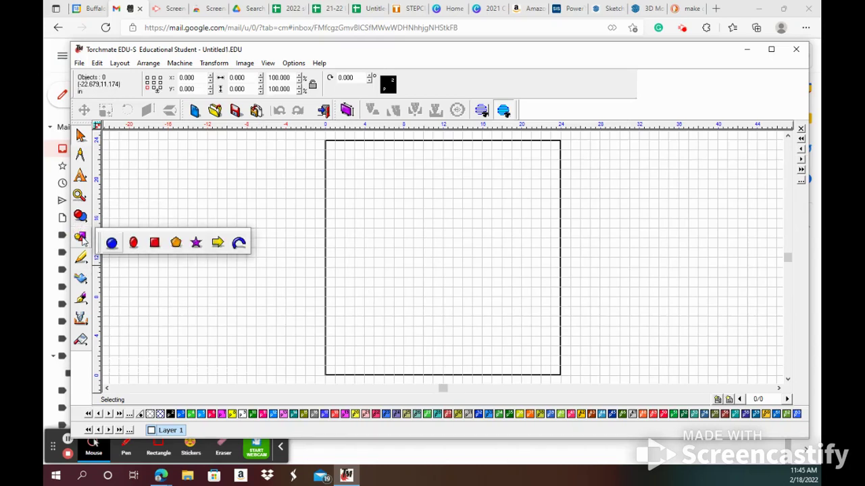
{"action": "left_click", "coordinate": [154, 243]}
{"action": "mouse_move", "coordinate": [360, 232]}
{"action": "left_mouse_down"}
{"action": "mouse_move", "coordinate": [449, 237]}
{"action": "mouse_move", "coordinate": [493, 265]}
{"action": "left_mouse_up"}
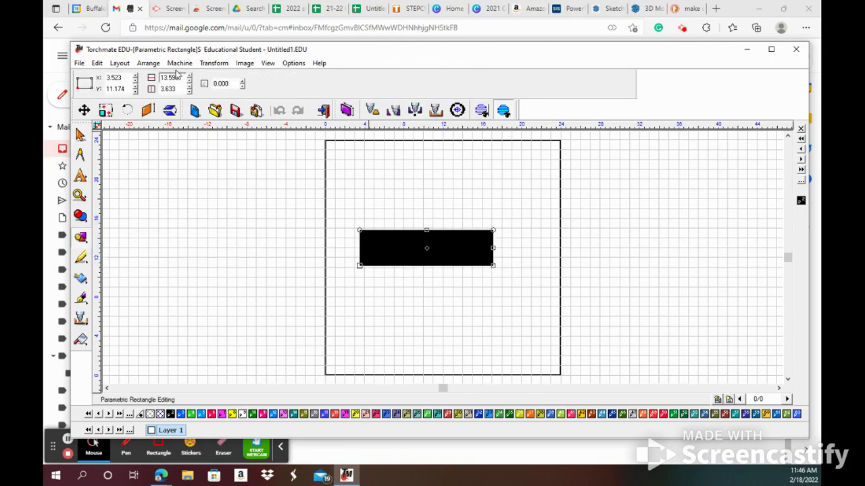
{"action": "left_click", "coordinate": [347, 150]}
{"action": "left_click", "coordinate": [381, 178]}
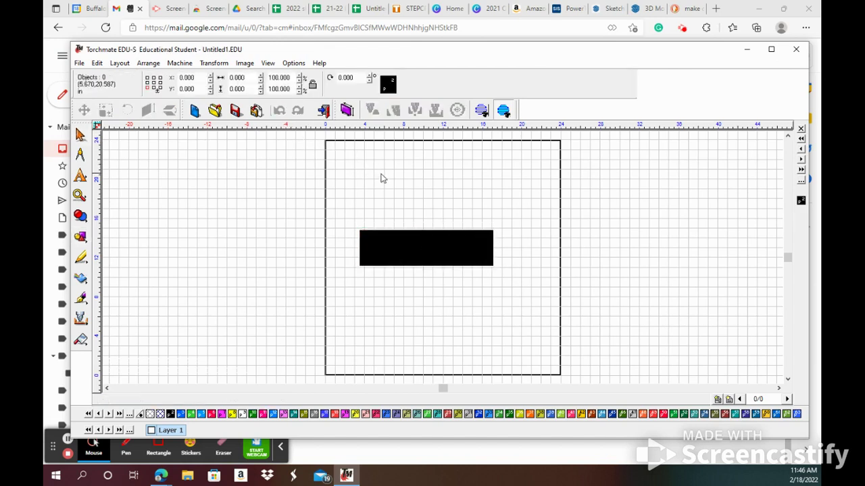
- Resize the rectangle to 10 in wide and 3 in high
{"action": "left_click", "coordinate": [409, 246]}
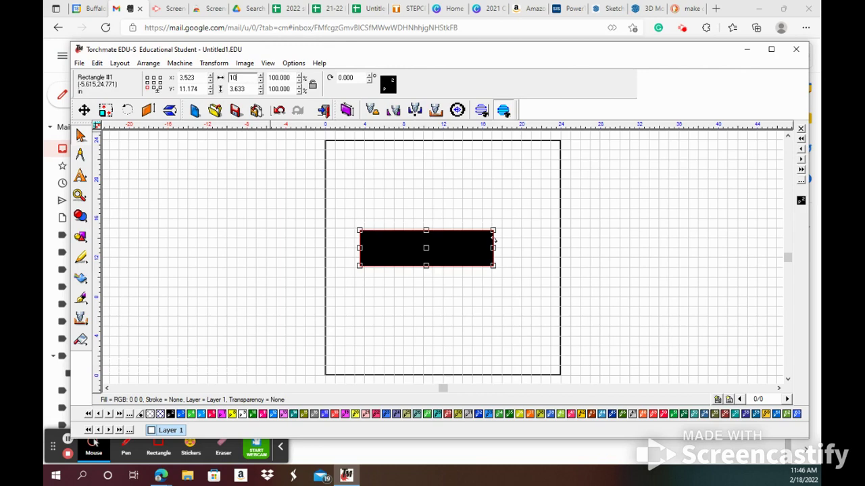
{"action": "type", "text": "10"}
{"action": "key", "text": "Tab"}
{"action": "double_click", "coordinate": [248, 93]}
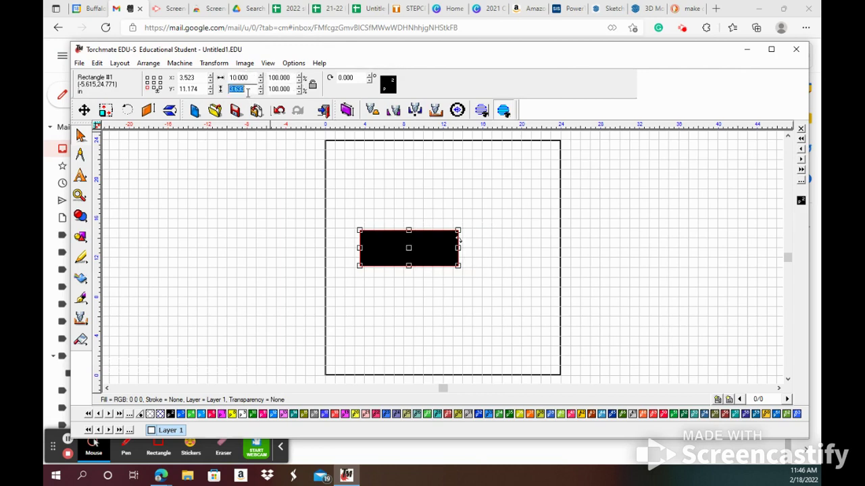
{"action": "type", "text": "3"}
{"action": "key", "text": "Return"}
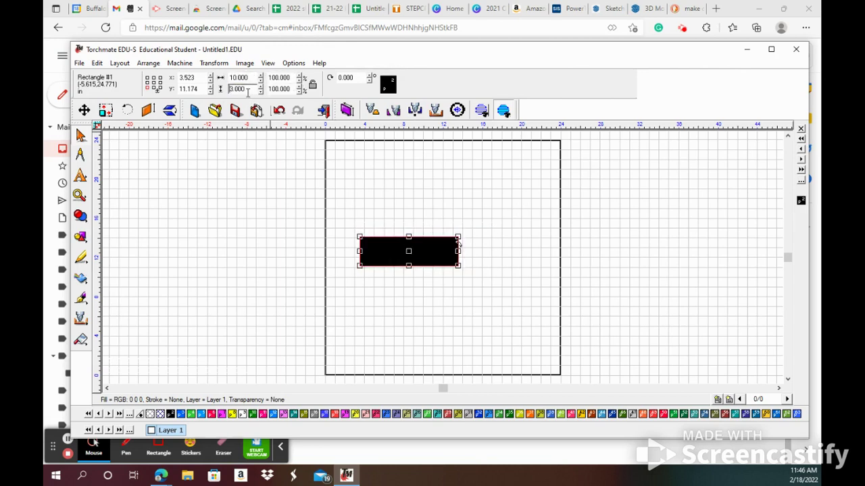
- Round the corners of the rectangle with a 0.200 in radius using Round Corner
{"action": "left_click", "coordinate": [445, 283]}
{"action": "left_click", "coordinate": [419, 249]}
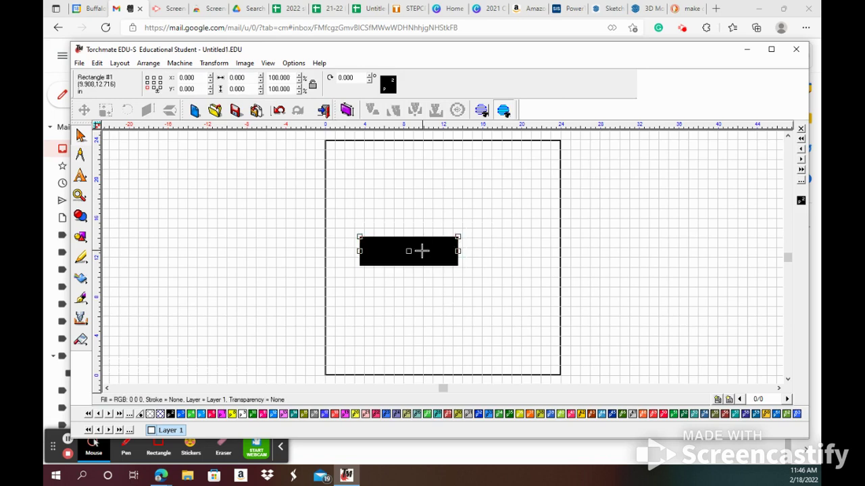
{"action": "left_click", "coordinate": [223, 64]}
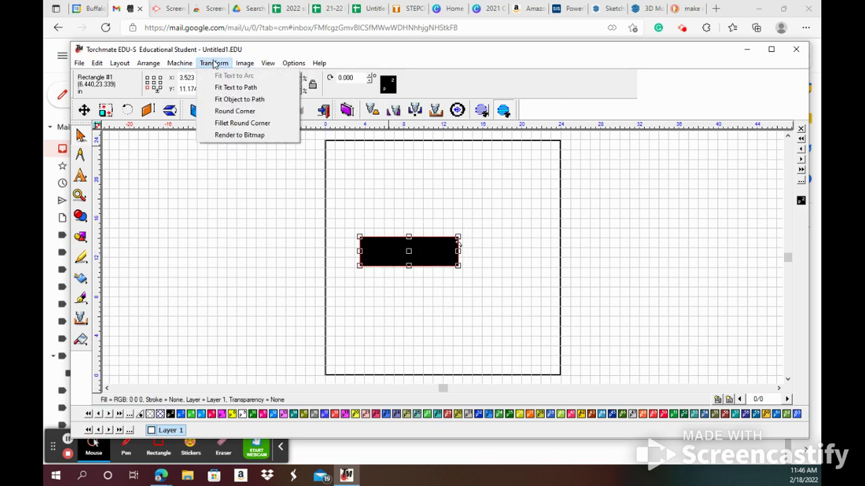
{"action": "left_click", "coordinate": [246, 110]}
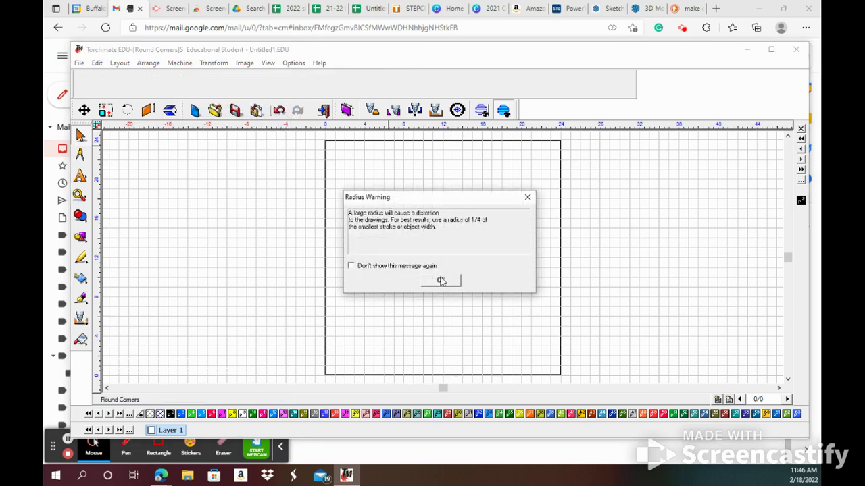
{"action": "left_click", "coordinate": [441, 281]}
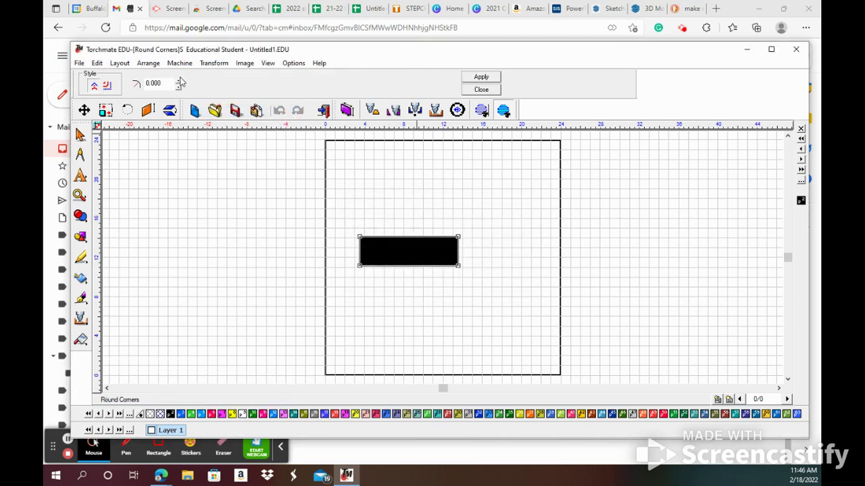
{"action": "left_click", "coordinate": [180, 84]}
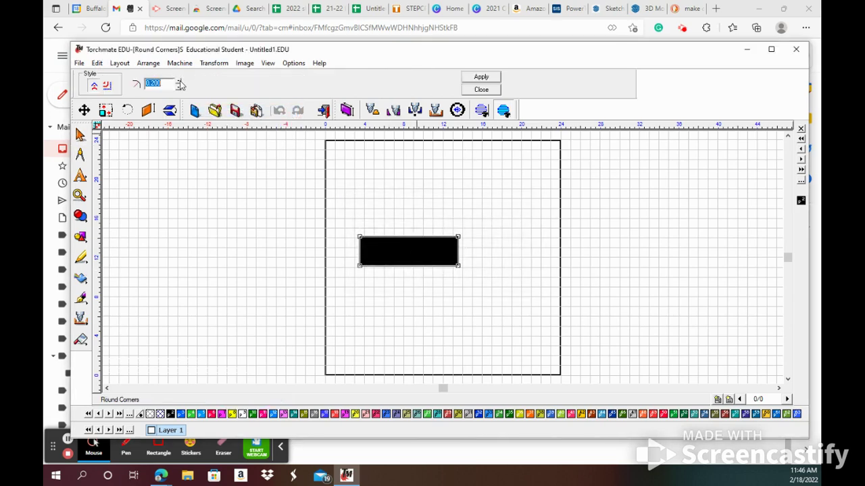
{"action": "left_click", "coordinate": [488, 77]}
{"action": "left_click", "coordinate": [469, 236]}
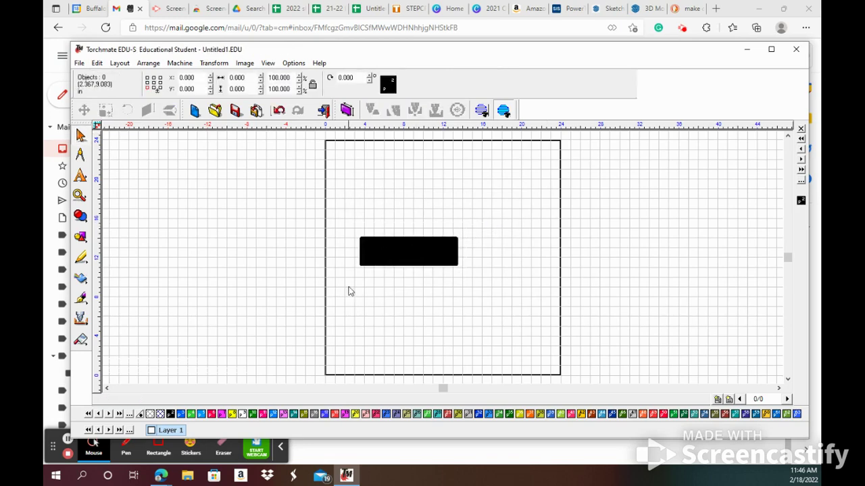
{"action": "scroll", "coordinate": [415, 251], "scroll_direction": "up", "scroll_amount": 3}
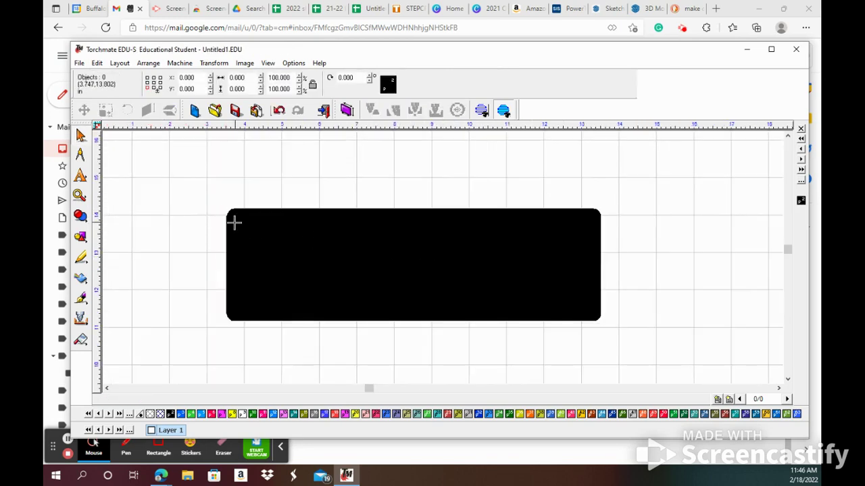
{"action": "right_click", "coordinate": [336, 221]}
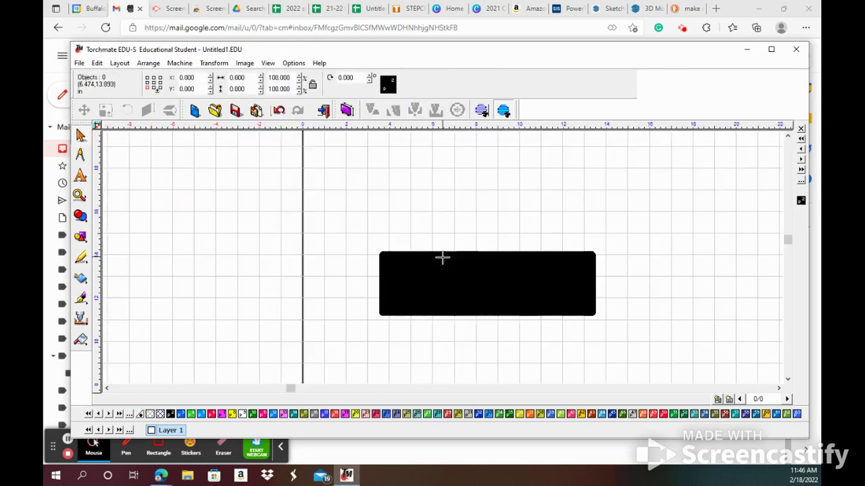
- Add a line of text above the rectangle containing the person's title and surname
{"action": "left_click", "coordinate": [82, 178]}
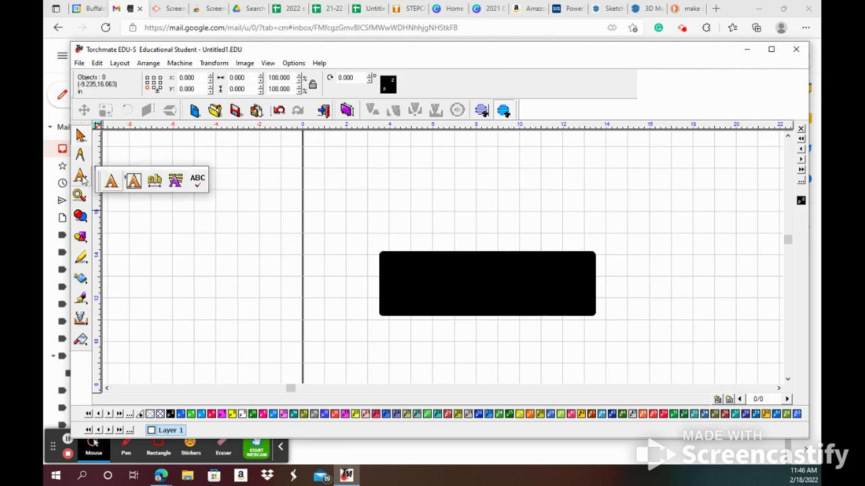
{"action": "left_click", "coordinate": [112, 181]}
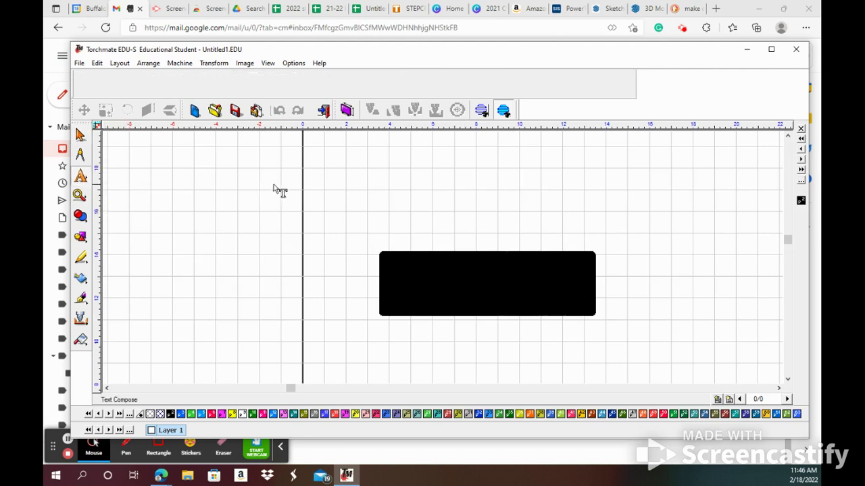
{"action": "left_click", "coordinate": [361, 198]}
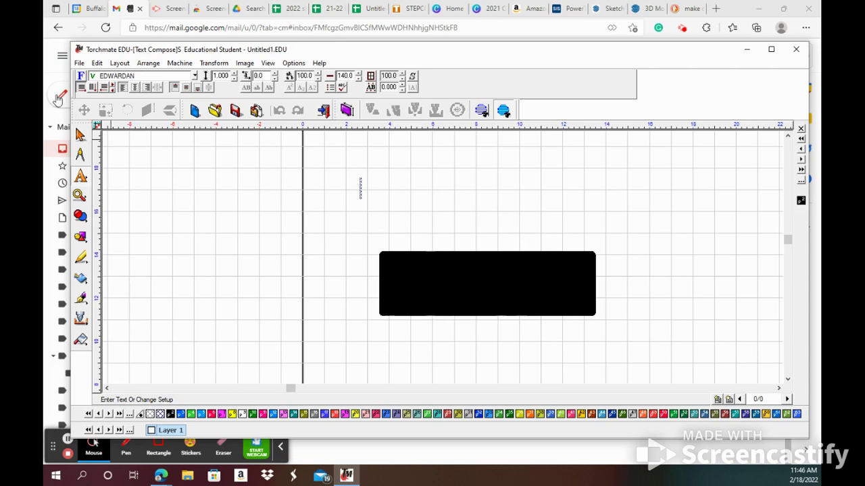
{"action": "left_click", "coordinate": [81, 76]}
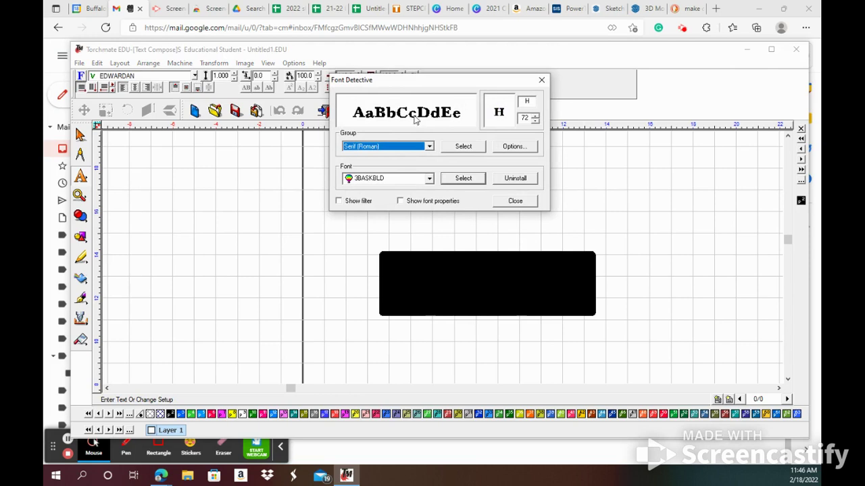
{"action": "left_click", "coordinate": [517, 201]}
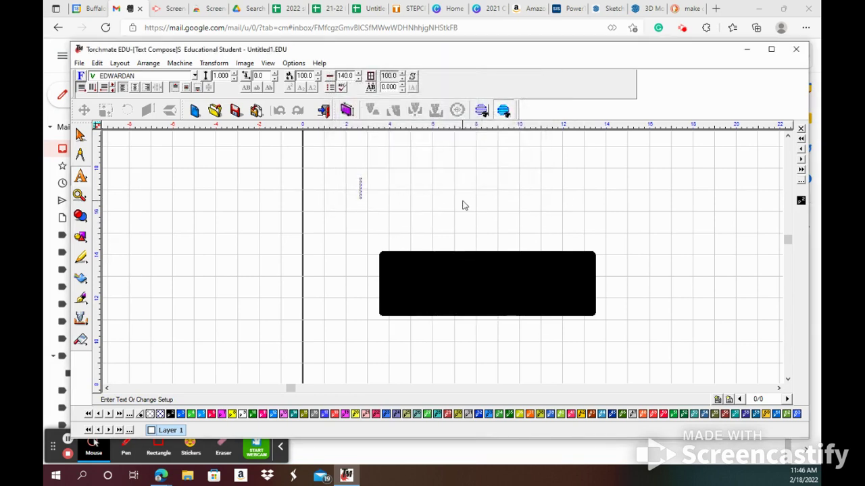
{"action": "type", "text": "Mr."}
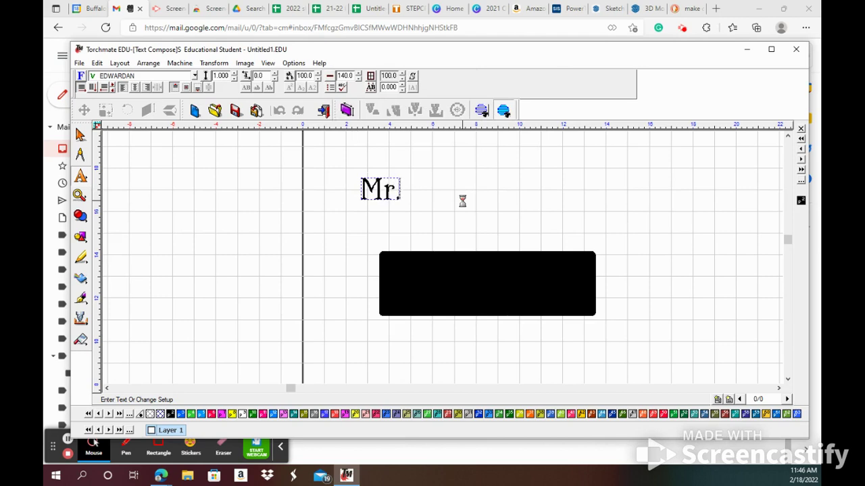
{"action": "type", "text": " Everhaert"}
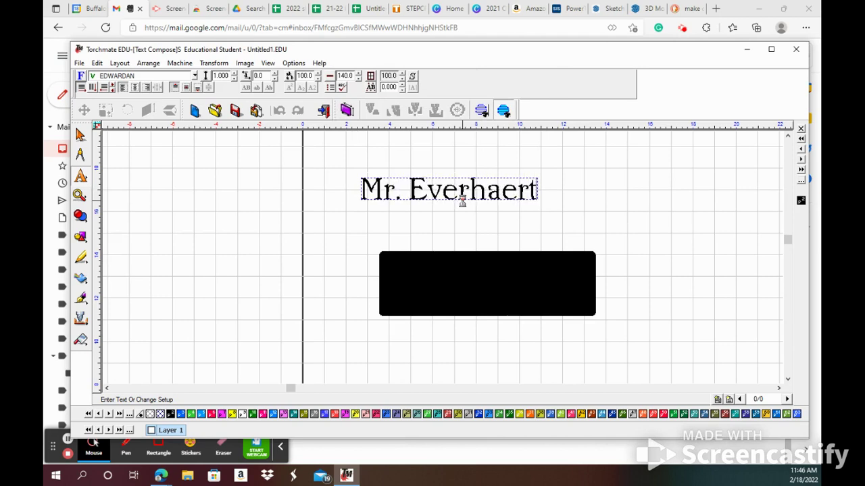
{"action": "key", "text": "BackSpace"}
{"action": "key", "text": "BackSpace"}
{"action": "key", "text": "BackSpace"}
{"action": "type", "text": "rt"}
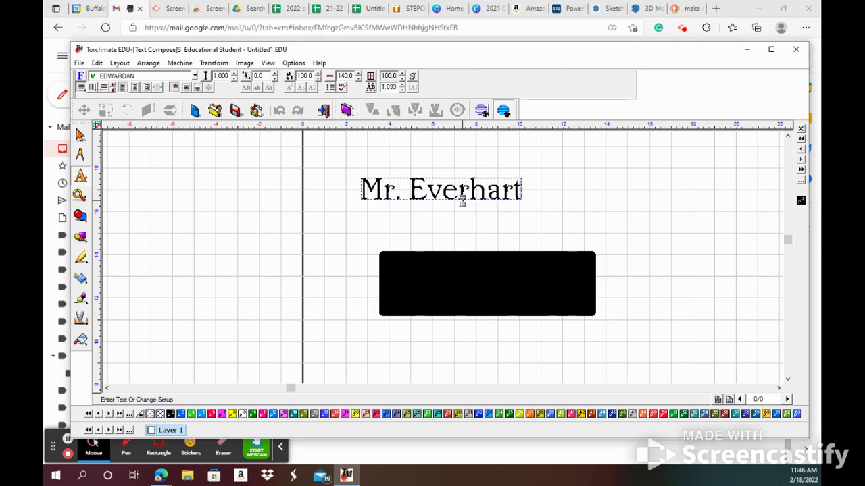
{"action": "right_click", "coordinate": [593, 204]}
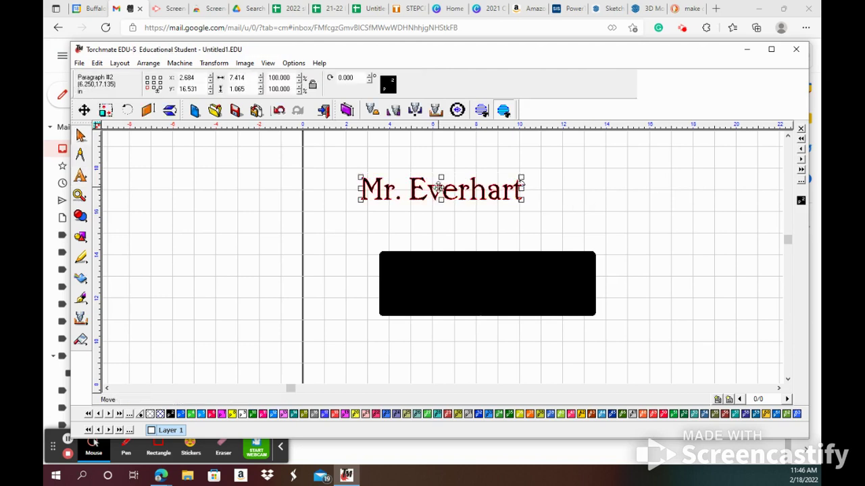
- Move the name text onto the middle of the rounded rectangle and turn off the fill display so only outlines show
{"action": "left_click_drag", "start_coordinate": [440, 188], "coordinate": [475, 282]}
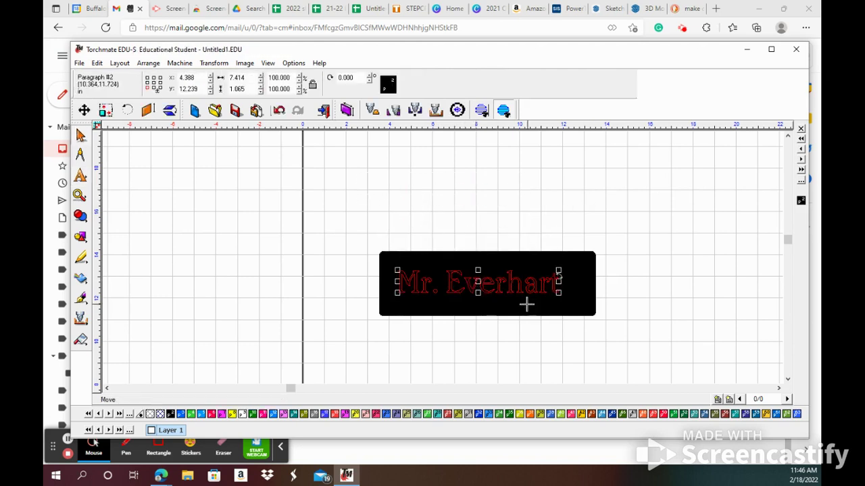
{"action": "scroll", "coordinate": [524, 304], "scroll_direction": "up", "scroll_amount": 2}
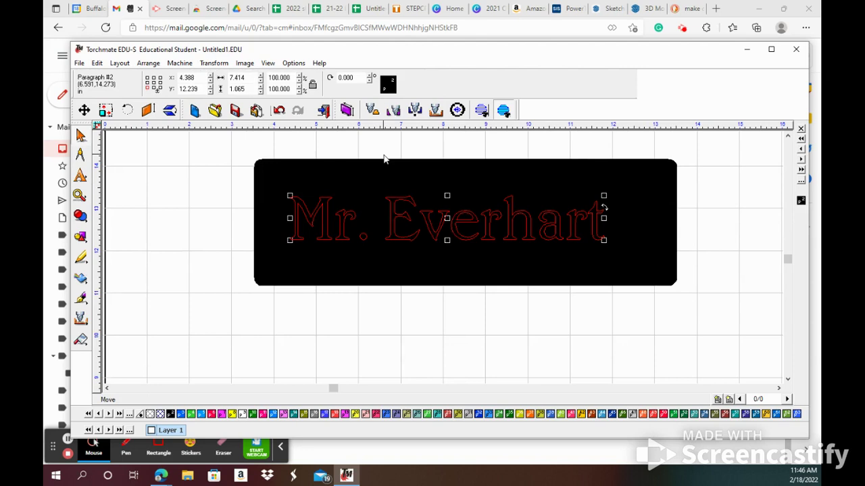
{"action": "key", "text": "F5"}
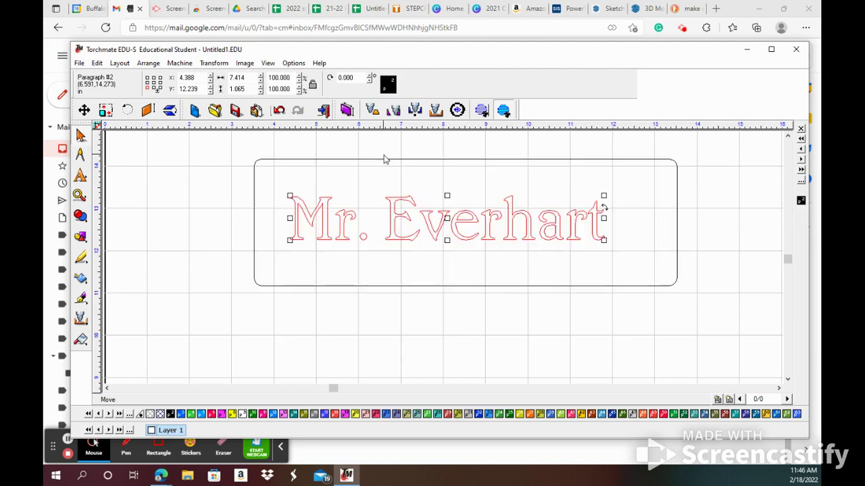
{"action": "left_click", "coordinate": [268, 64]}
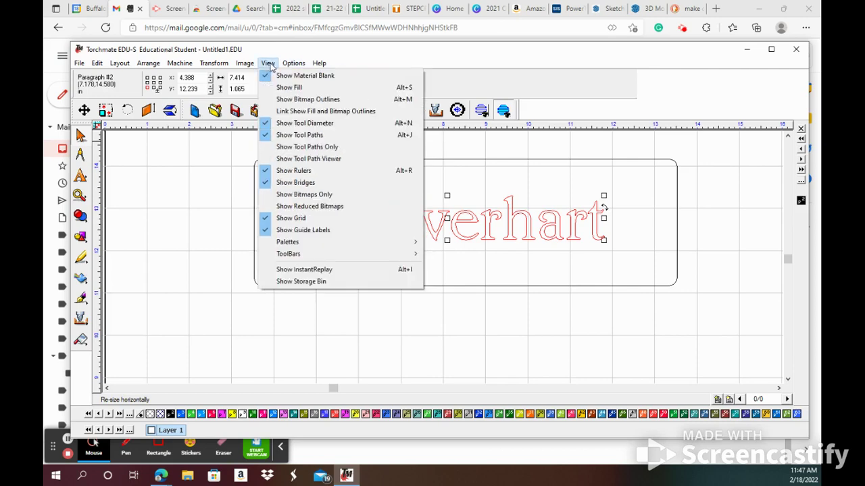
{"action": "left_click", "coordinate": [174, 185]}
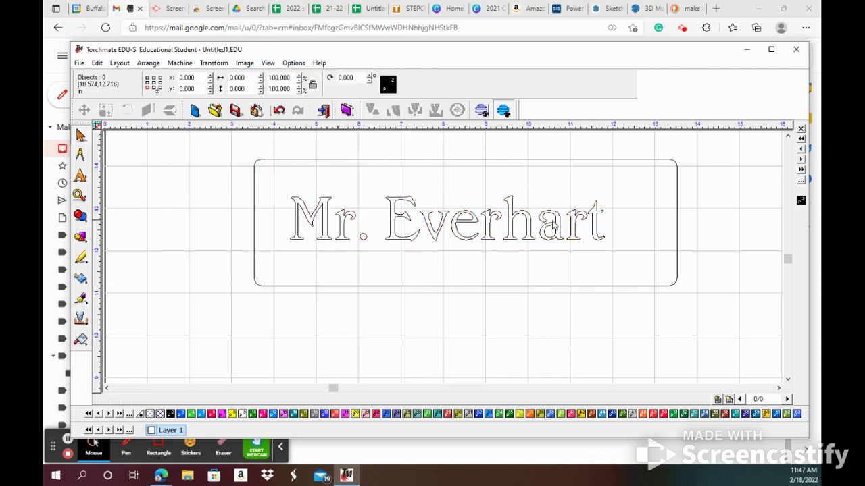
- Enlarge the name text to about 9.5 in wide and stretch it vertically to nearly fill the rounded rectangle
{"action": "left_click", "coordinate": [551, 221]}
{"action": "left_click_drag", "start_coordinate": [604, 198], "coordinate": [668, 186]}
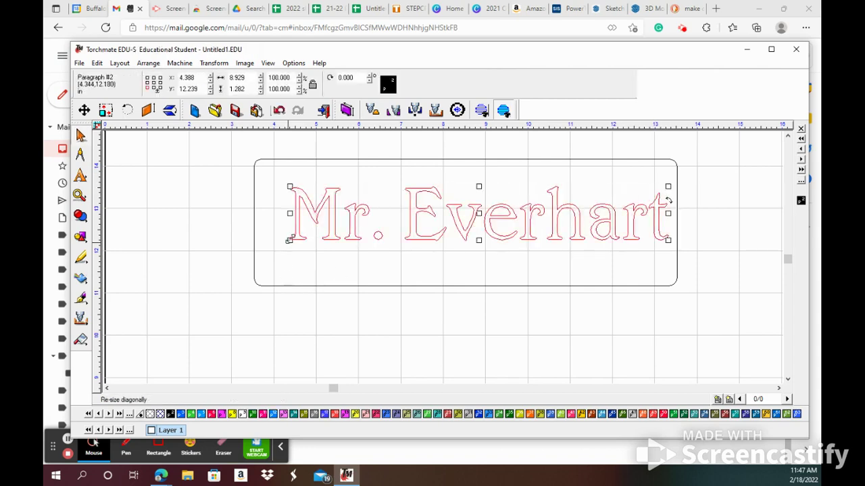
{"action": "left_click_drag", "start_coordinate": [289, 241], "coordinate": [267, 251]}
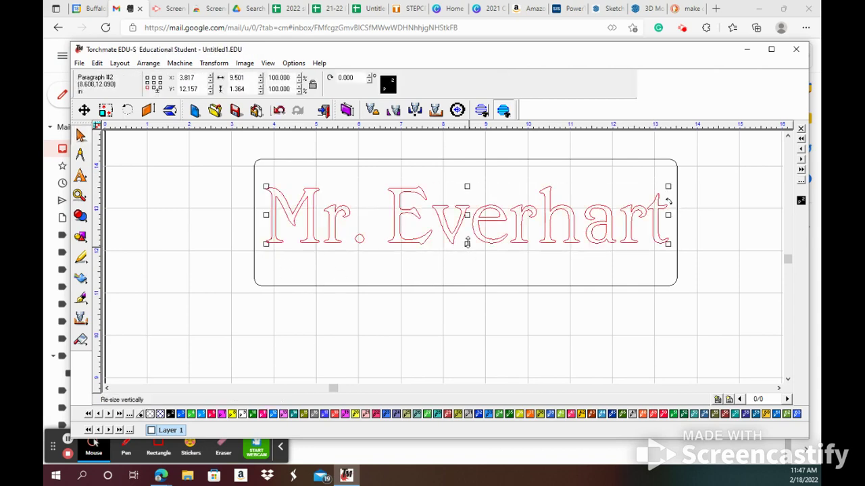
{"action": "left_click_drag", "start_coordinate": [466, 250], "coordinate": [466, 272]}
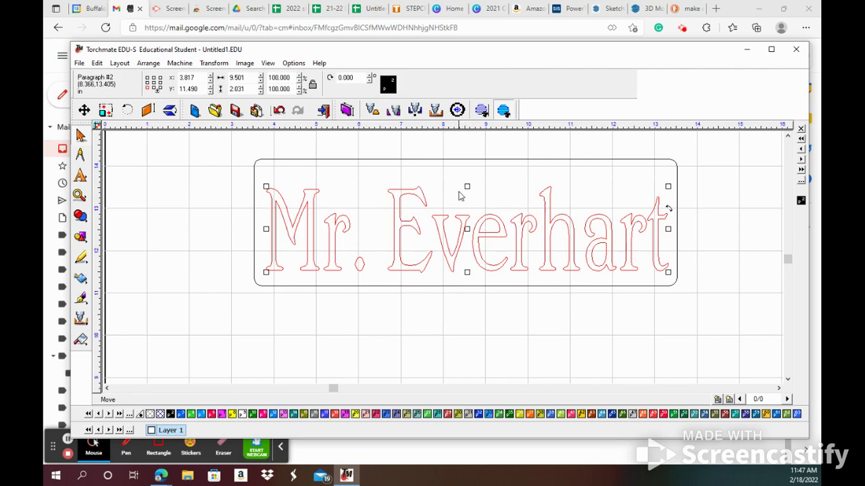
{"action": "left_click_drag", "start_coordinate": [465, 184], "coordinate": [466, 178]}
{"action": "left_click", "coordinate": [610, 343]}
- Select the name text and the rounded rectangle together and align their centers horizontally and vertically
{"action": "scroll", "coordinate": [609, 339], "scroll_direction": "down", "scroll_amount": 3}
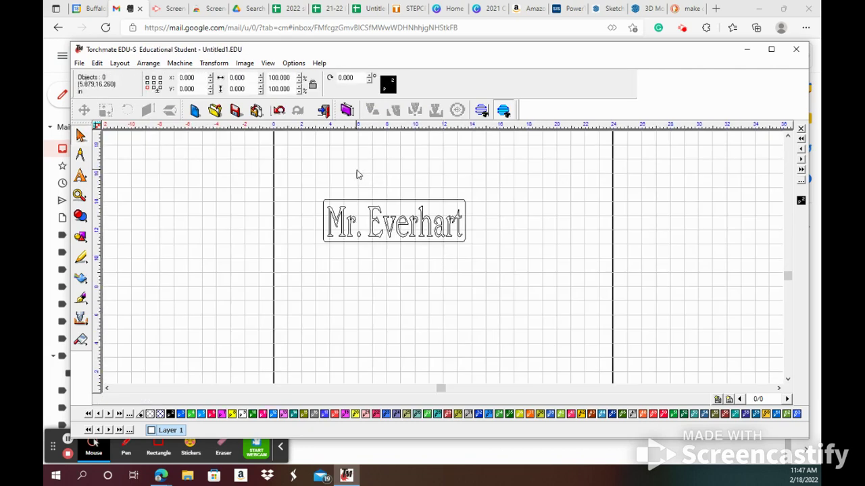
{"action": "left_click_drag", "start_coordinate": [273, 166], "coordinate": [558, 294]}
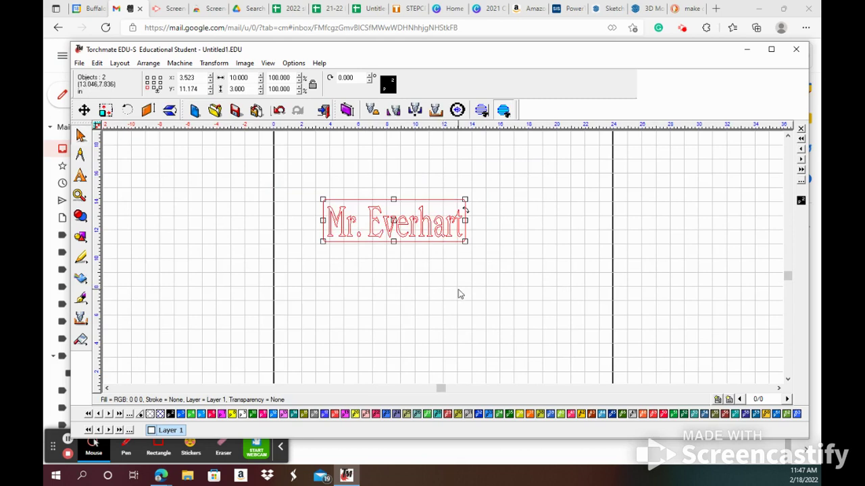
{"action": "key", "text": "h"}
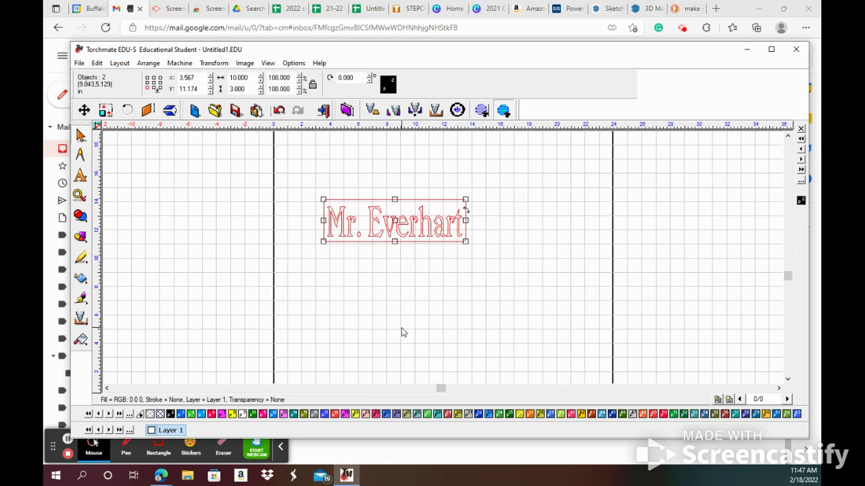
{"action": "key", "text": "v"}
{"action": "left_click", "coordinate": [418, 316]}
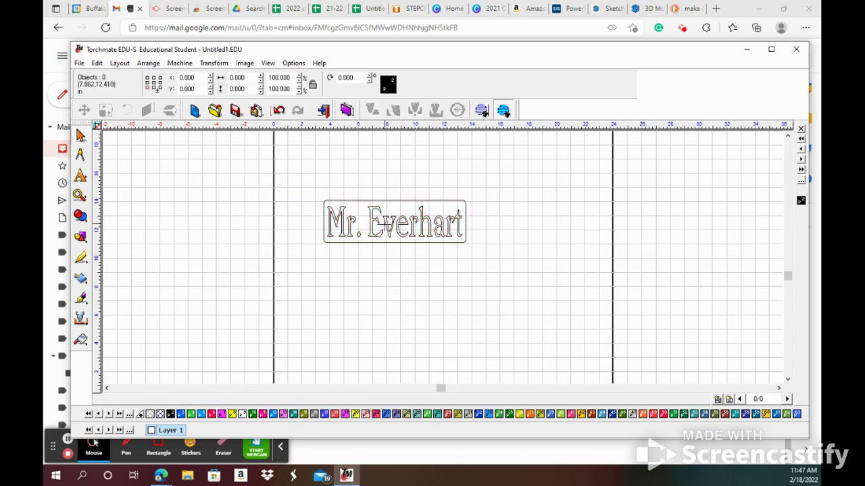
- Convert the name text inside the rounded rectangle from editable text to graphics
{"action": "scroll", "coordinate": [442, 256], "scroll_direction": "up", "scroll_amount": 2}
{"action": "scroll", "coordinate": [442, 255], "scroll_direction": "down", "scroll_amount": 1}
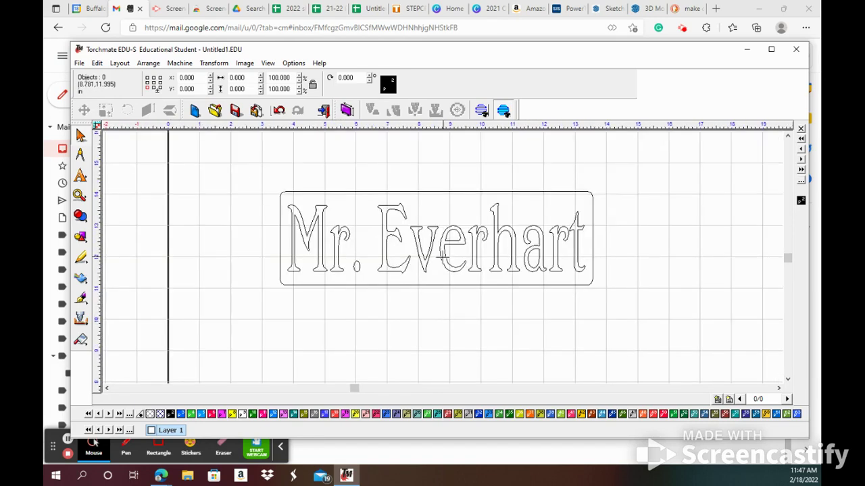
{"action": "left_click", "coordinate": [389, 233]}
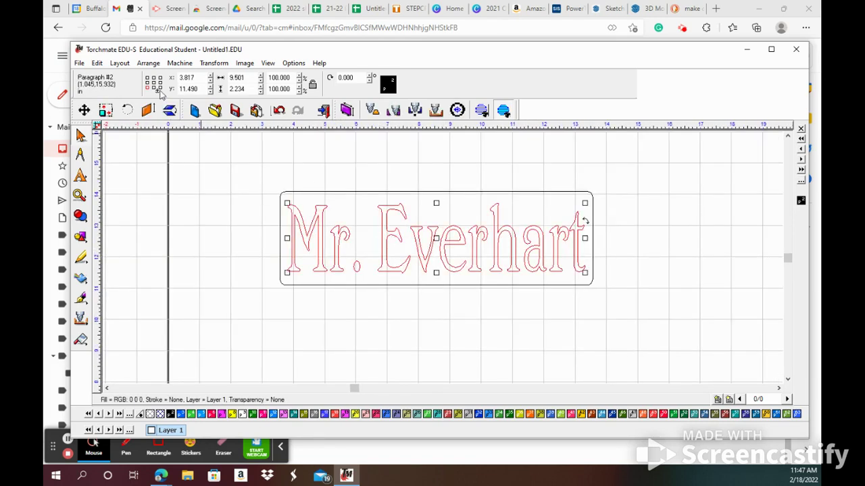
{"action": "left_click", "coordinate": [149, 62]}
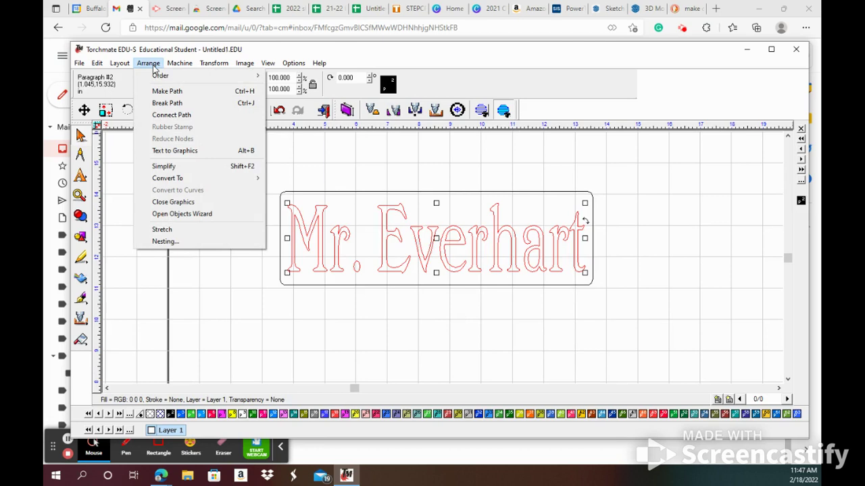
{"action": "left_click", "coordinate": [200, 151]}
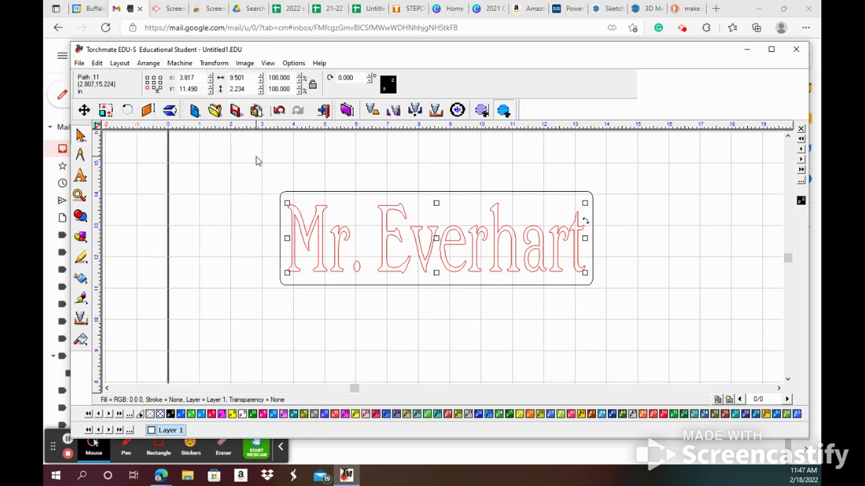
- Group all the converted letter outlines of the name into a single object
{"action": "left_click", "coordinate": [150, 64]}
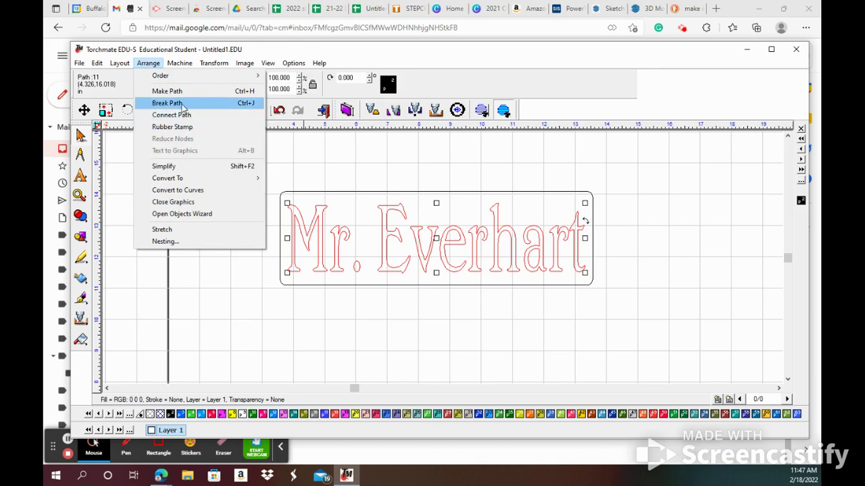
{"action": "mouse_move", "coordinate": [124, 66]}
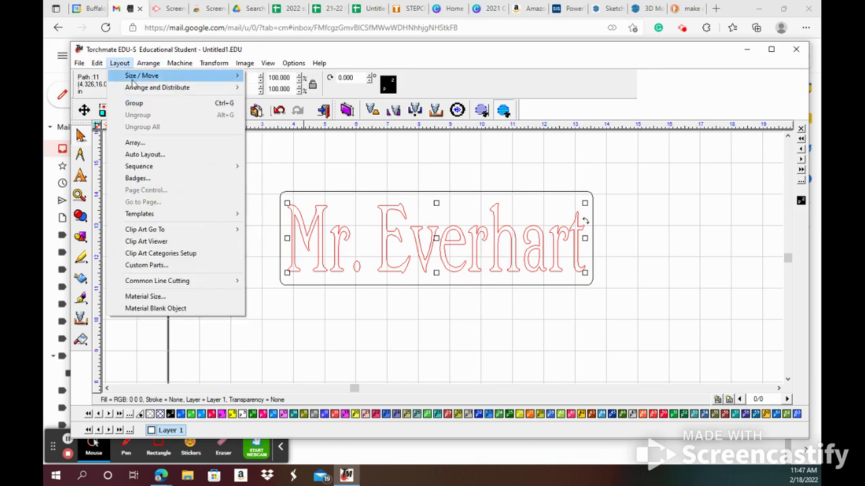
{"action": "left_click", "coordinate": [134, 103]}
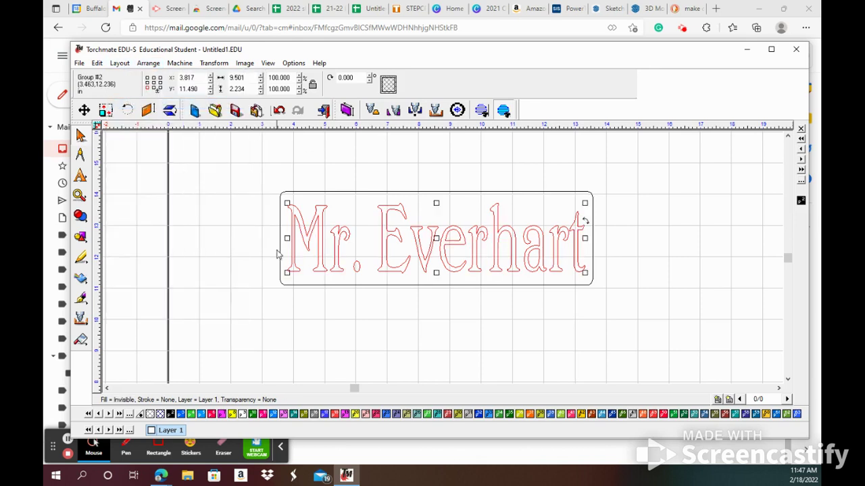
{"action": "left_click", "coordinate": [645, 287]}
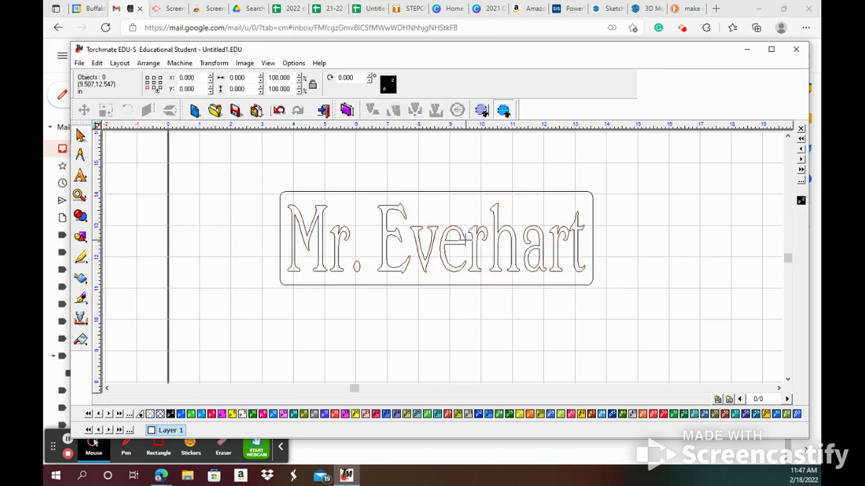
{"action": "left_click", "coordinate": [476, 234]}
{"action": "left_click", "coordinate": [579, 310]}
- Turn on the fill display and combine the grouped lettering with the rounded rectangle using Make Path
{"action": "left_click", "coordinate": [268, 63]}
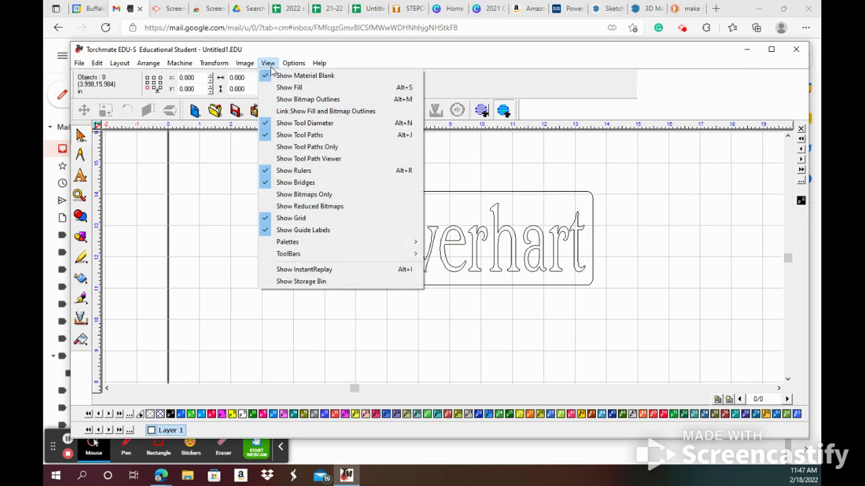
{"action": "left_click", "coordinate": [287, 87]}
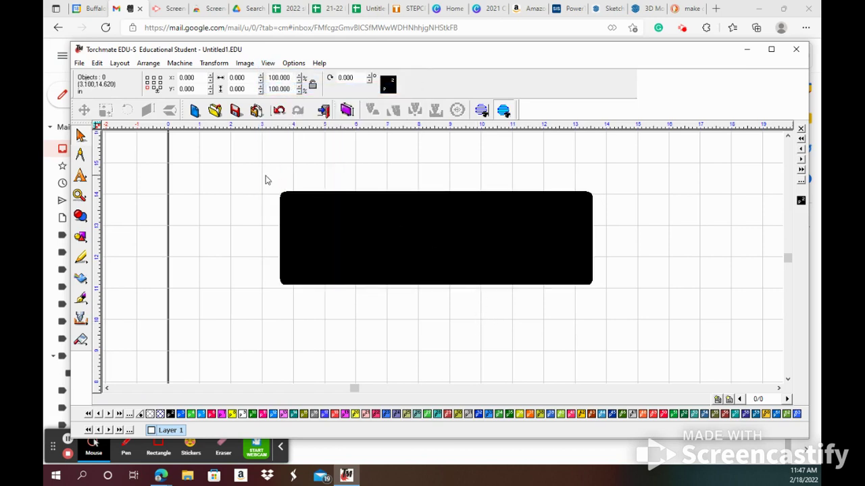
{"action": "left_click_drag", "start_coordinate": [246, 169], "coordinate": [649, 333]}
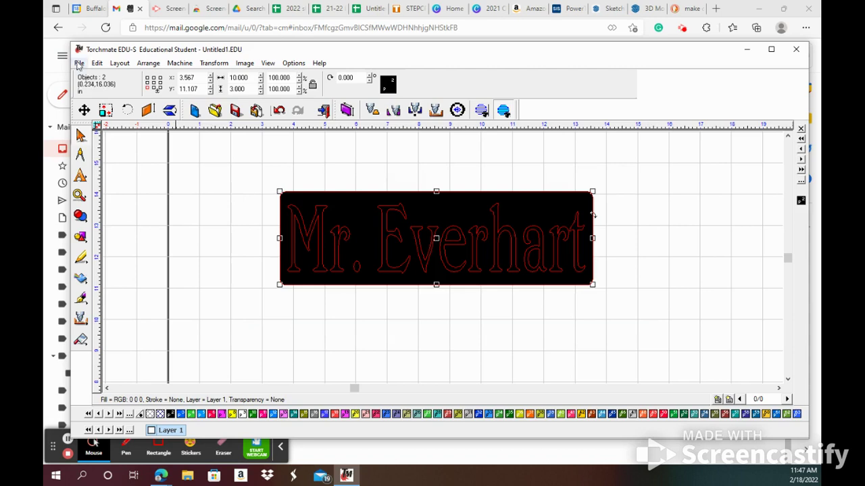
{"action": "left_click", "coordinate": [148, 63]}
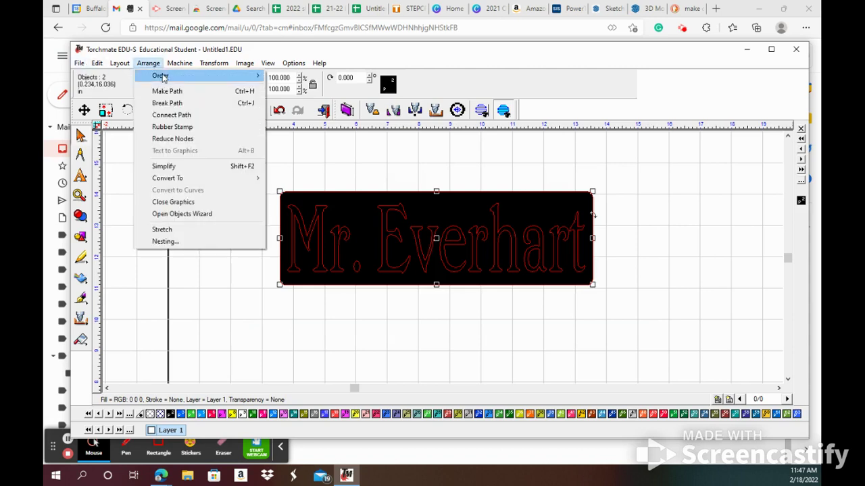
{"action": "left_click", "coordinate": [200, 94]}
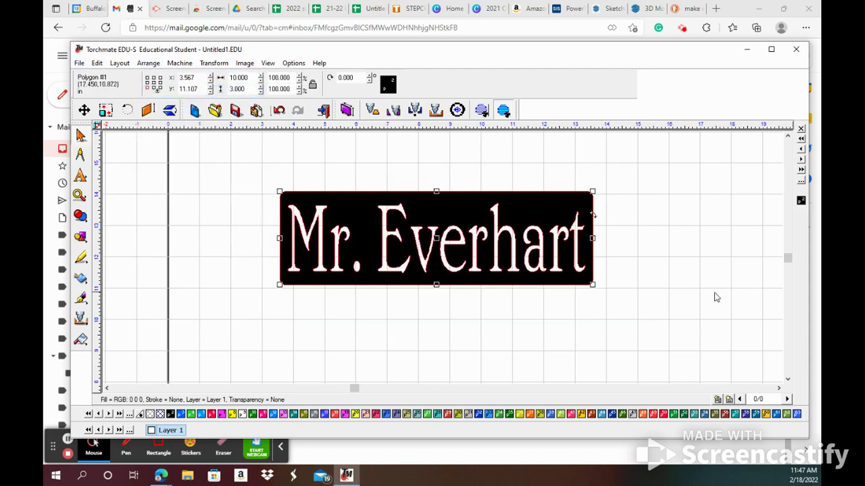
{"action": "left_click", "coordinate": [642, 296]}
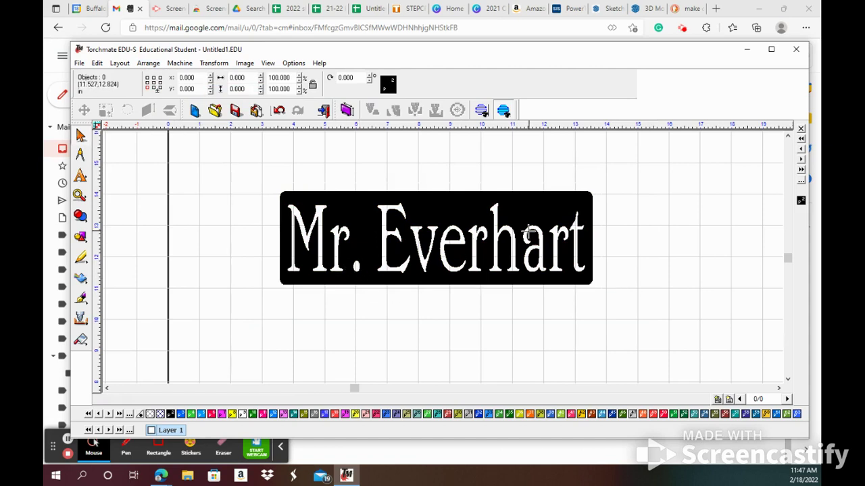
- Draw a tall, narrow rectangle about 2.1 in high beside the name plate and set its width to 0.125 in
{"action": "scroll", "coordinate": [519, 247], "scroll_direction": "up", "scroll_amount": 2}
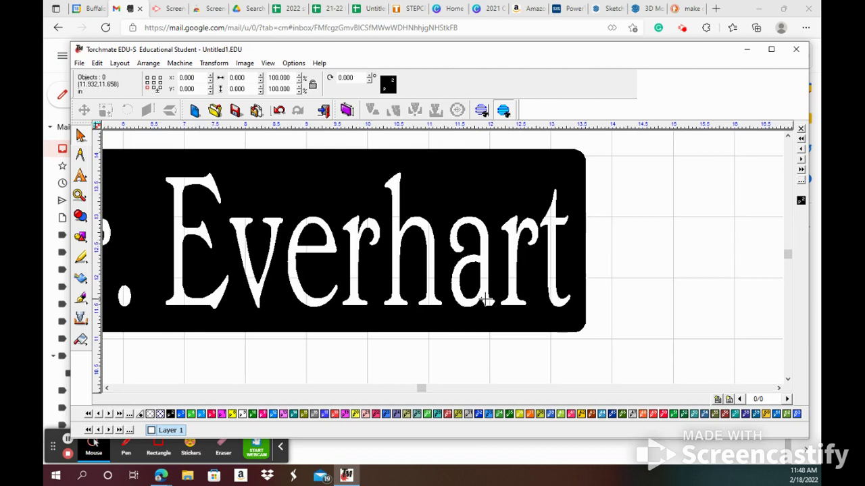
{"action": "scroll", "coordinate": [478, 292], "scroll_direction": "down", "scroll_amount": 2}
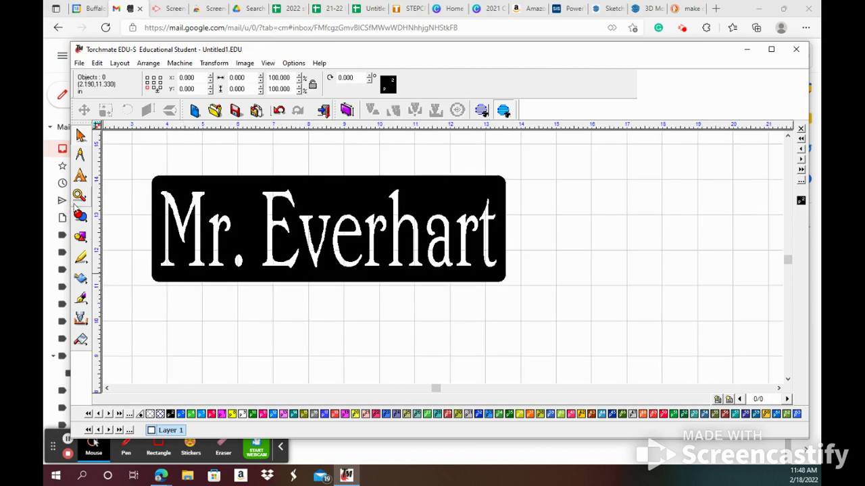
{"action": "left_click", "coordinate": [80, 218]}
{"action": "left_click", "coordinate": [80, 237]}
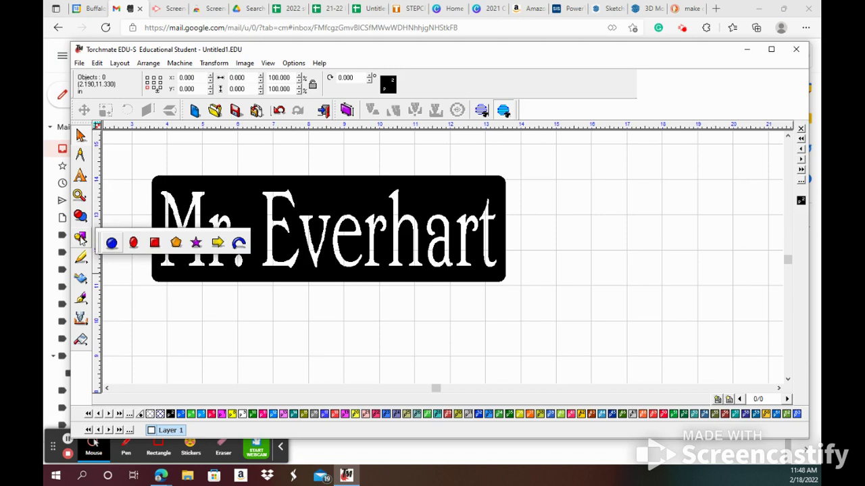
{"action": "left_click", "coordinate": [155, 243]}
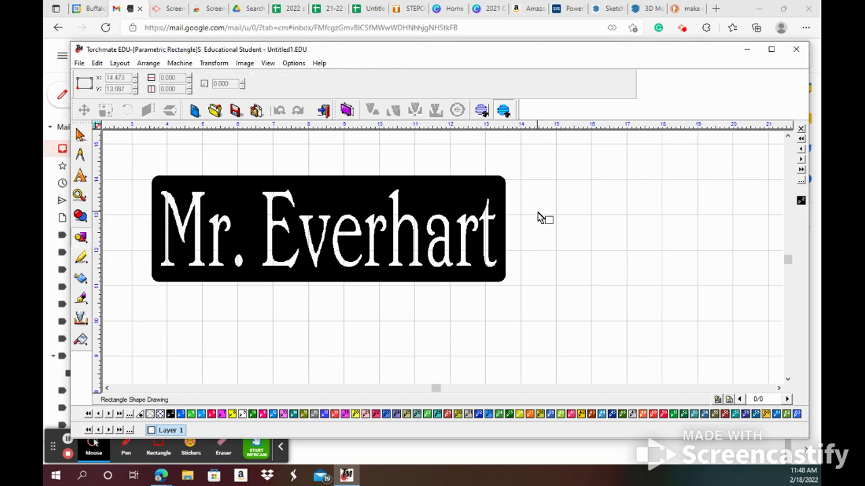
{"action": "left_click_drag", "start_coordinate": [538, 208], "coordinate": [550, 287]}
{"action": "right_click", "coordinate": [601, 287]}
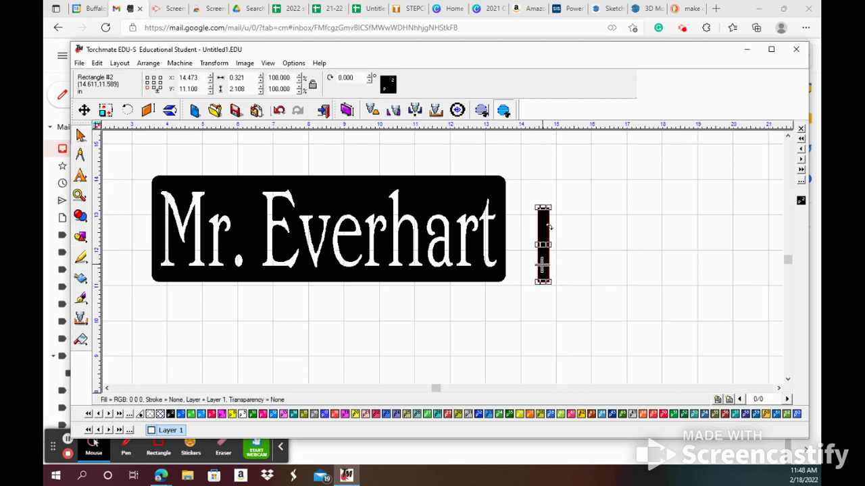
{"action": "double_click", "coordinate": [250, 77]}
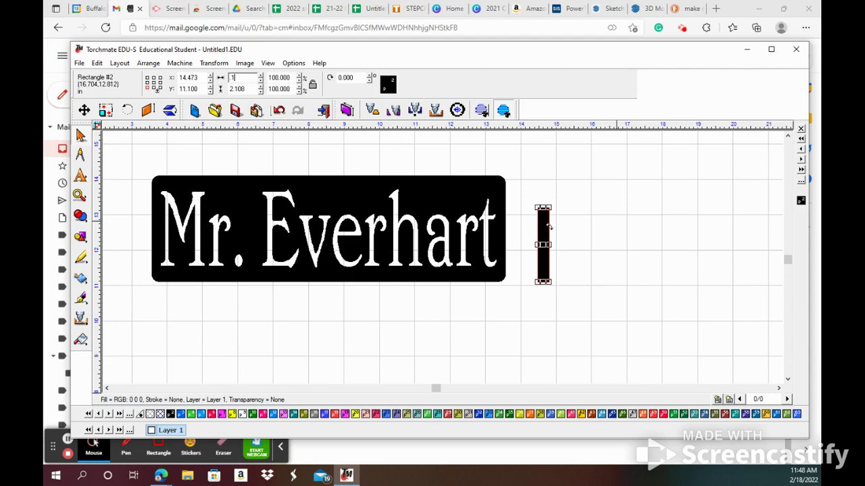
{"action": "type", "text": ".125"}
{"action": "key", "text": "Return"}
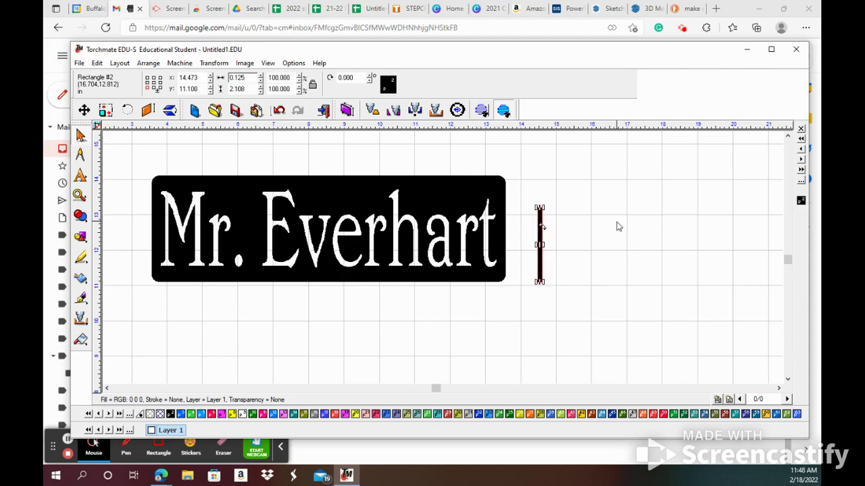
- Move the narrow bar onto the lowercase "e" as a bridge and nudge it slightly left over the letter's enclosed area
{"action": "left_click_drag", "start_coordinate": [541, 244], "coordinate": [350, 219]}
{"action": "left_click", "coordinate": [565, 248]}
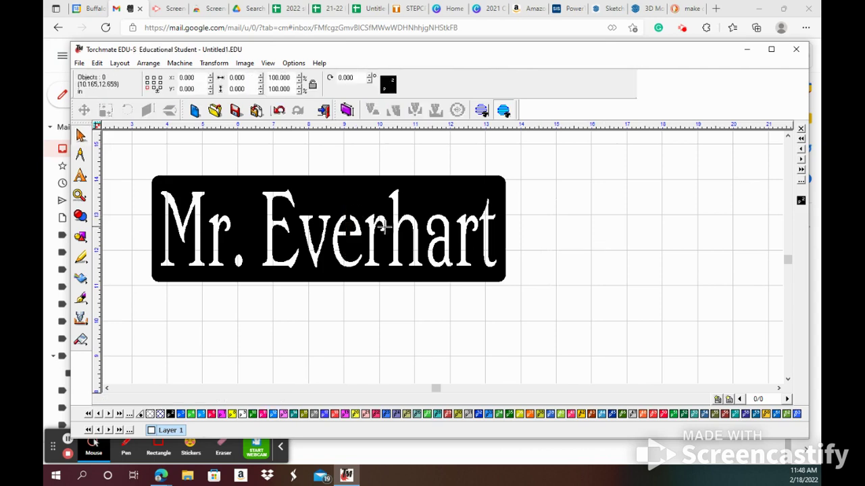
{"action": "left_click", "coordinate": [347, 214]}
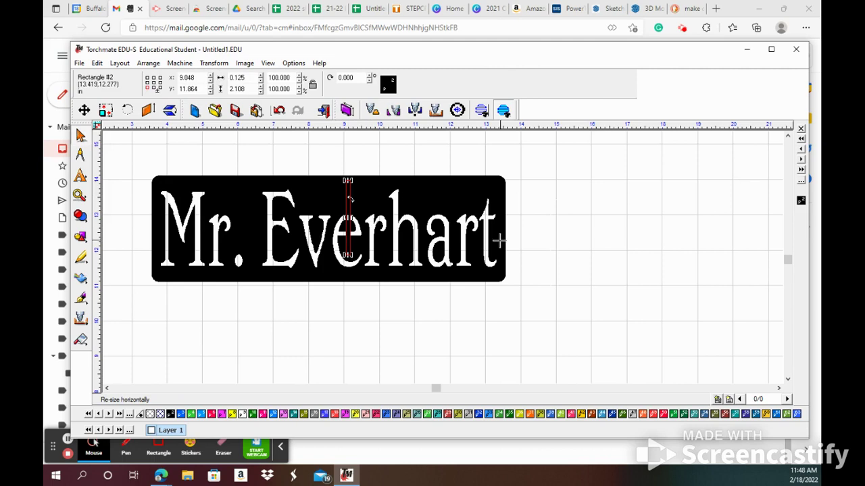
{"action": "key", "text": "Left"}
{"action": "key", "text": "Left"}
{"action": "key", "text": "Right"}
{"action": "key", "text": "Right"}
{"action": "key", "text": "Left"}
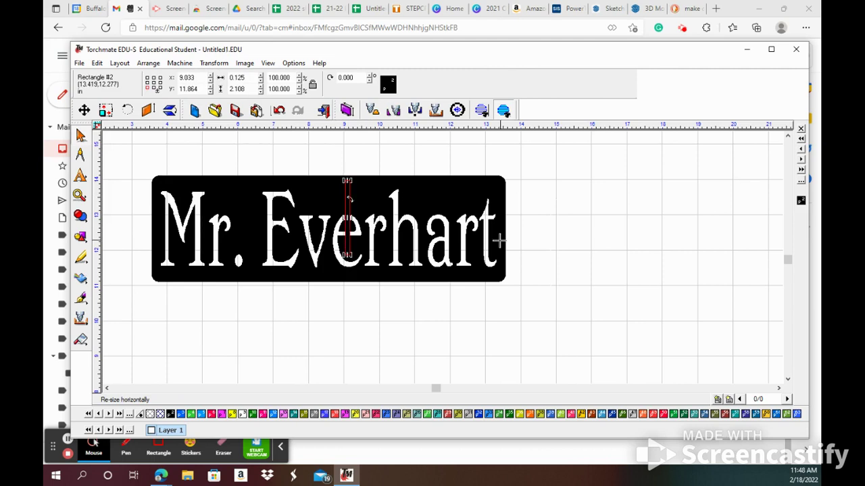
{"action": "left_click", "coordinate": [565, 255]}
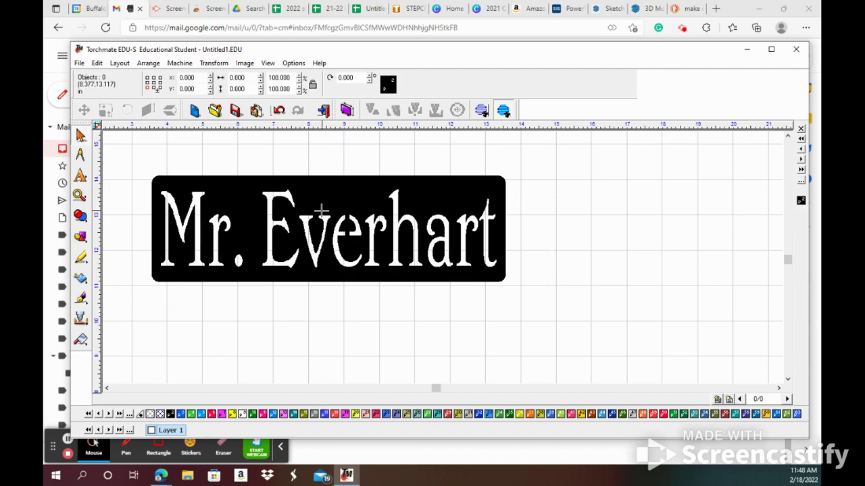
- Duplicate the narrow bridge bar and move the copy onto the letter "a"
{"action": "left_click", "coordinate": [347, 207]}
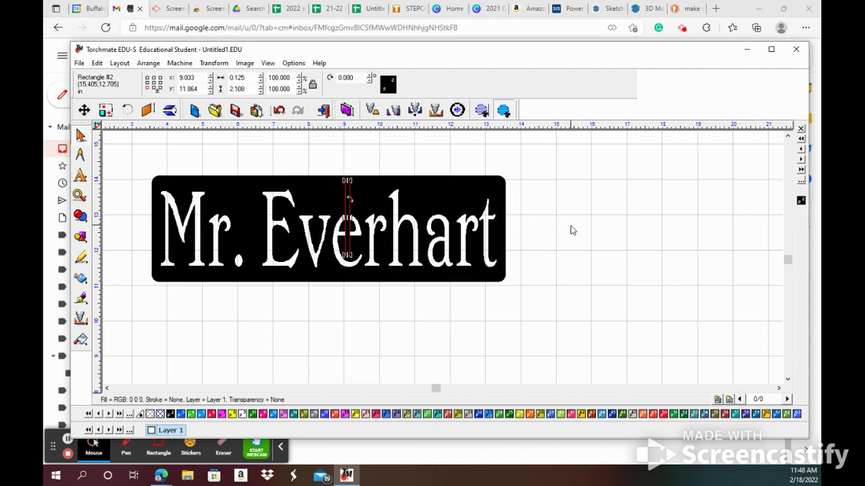
{"action": "key", "text": "ctrl+d"}
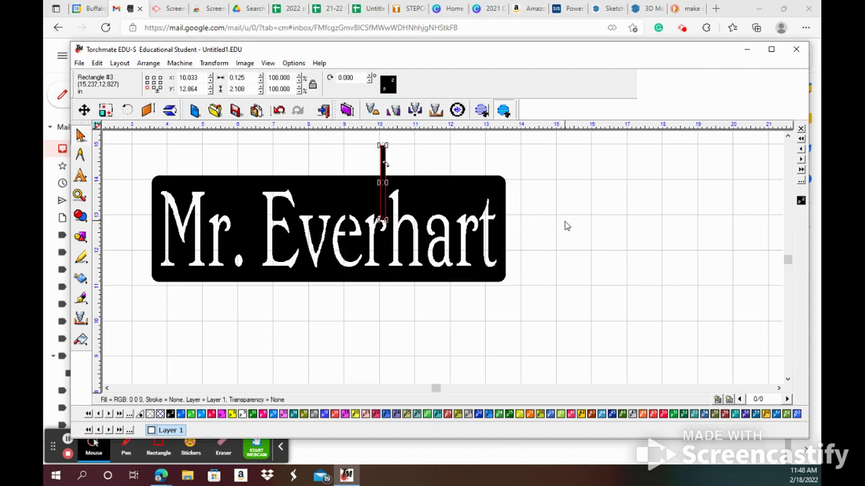
{"action": "left_click_drag", "start_coordinate": [382, 181], "coordinate": [442, 238]}
{"action": "scroll", "coordinate": [442, 208], "scroll_direction": "up", "scroll_amount": 1}
{"action": "scroll", "coordinate": [482, 250], "scroll_direction": "up", "scroll_amount": 1}
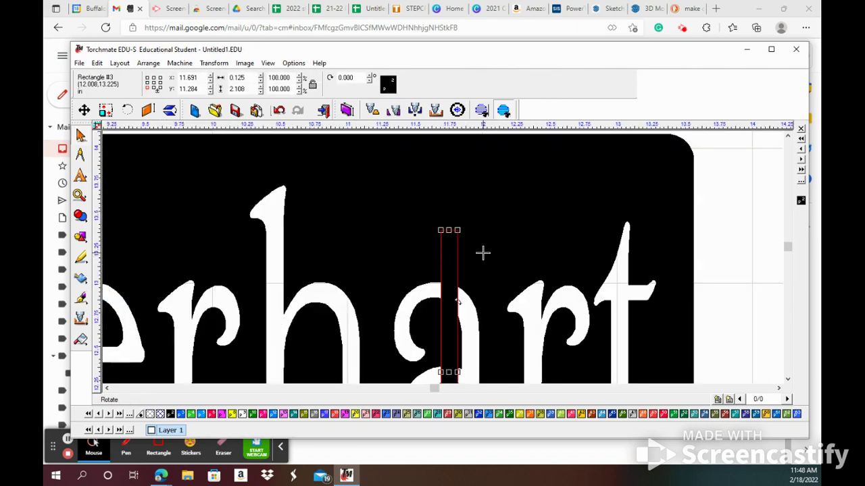
- Shorten the bar on the "a" from its upper end to about 1.36 in high, clearing the letter's top curve
{"action": "scroll", "coordinate": [439, 256], "scroll_direction": "down", "scroll_amount": 3}
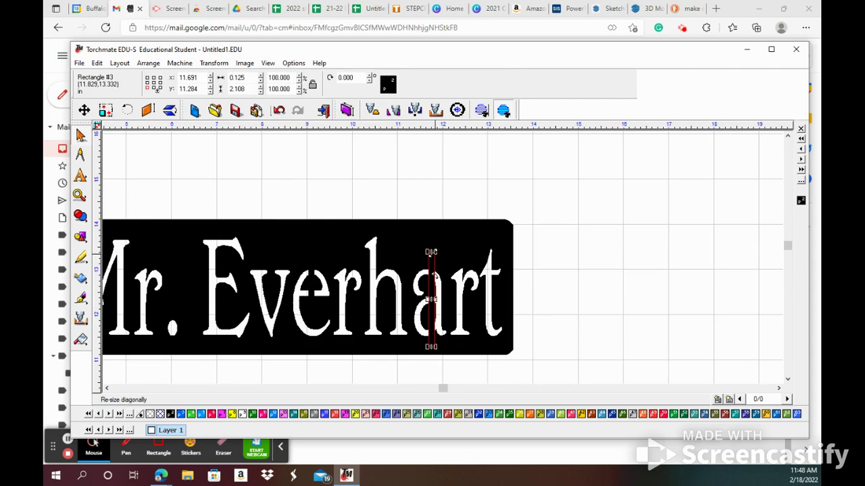
{"action": "scroll", "coordinate": [442, 255], "scroll_direction": "up", "scroll_amount": 4}
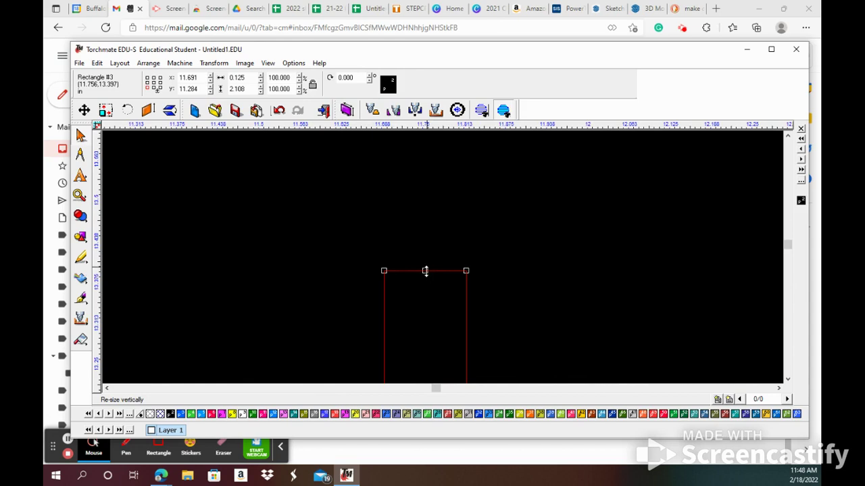
{"action": "left_click_drag", "start_coordinate": [425, 271], "coordinate": [425, 358]}
{"action": "scroll", "coordinate": [425, 358], "scroll_direction": "down", "scroll_amount": 3}
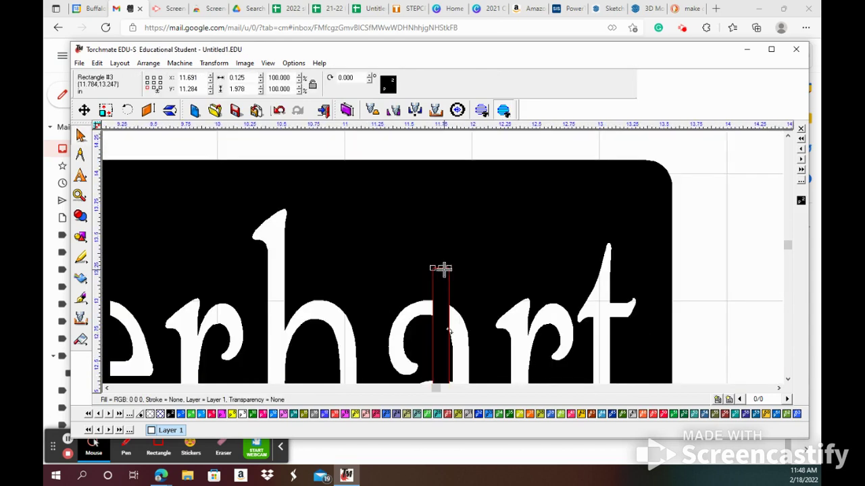
{"action": "left_click_drag", "start_coordinate": [441, 269], "coordinate": [438, 351]}
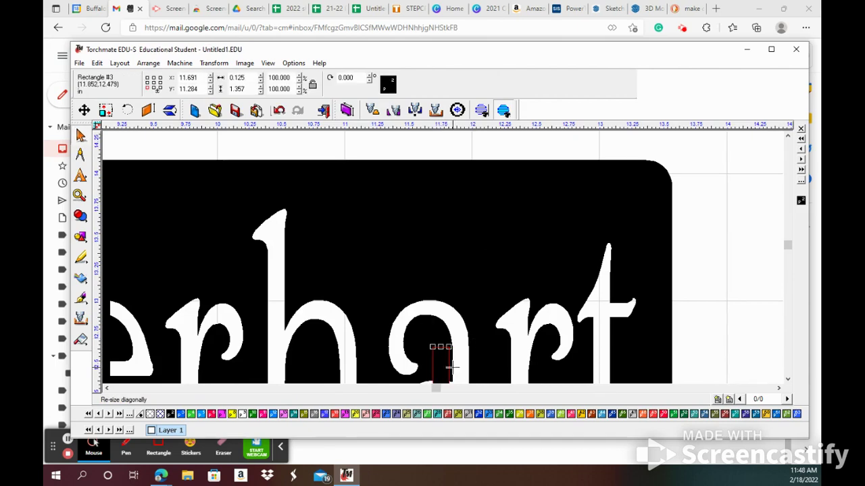
{"action": "scroll", "coordinate": [452, 364], "scroll_direction": "down", "scroll_amount": 3}
{"action": "scroll", "coordinate": [439, 254], "scroll_direction": "up", "scroll_amount": 1}
{"action": "scroll", "coordinate": [439, 256], "scroll_direction": "up", "scroll_amount": 2}
{"action": "scroll", "coordinate": [439, 257], "scroll_direction": "down", "scroll_amount": 3}
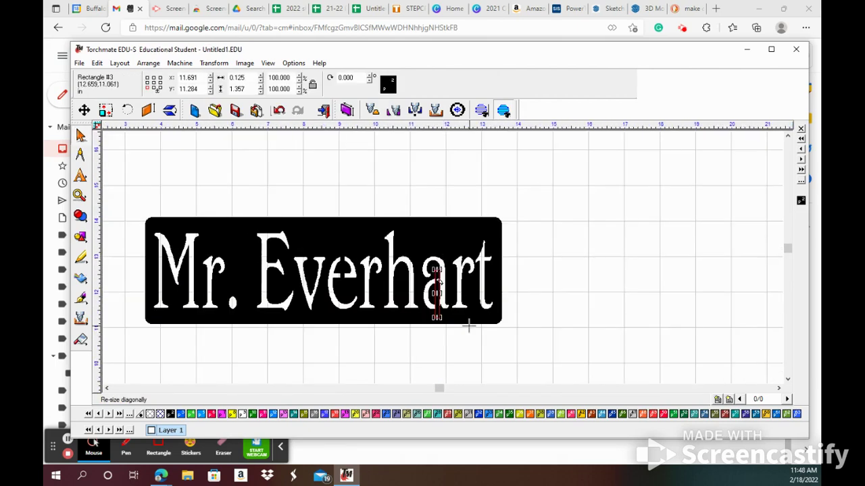
- Shift the bridge bar on the letter "a" about 0.03 in to the right, keeping its height position
{"action": "scroll", "coordinate": [464, 322], "scroll_direction": "up", "scroll_amount": 2}
{"action": "scroll", "coordinate": [447, 216], "scroll_direction": "up", "scroll_amount": 1}
{"action": "left_click", "coordinate": [500, 263]}
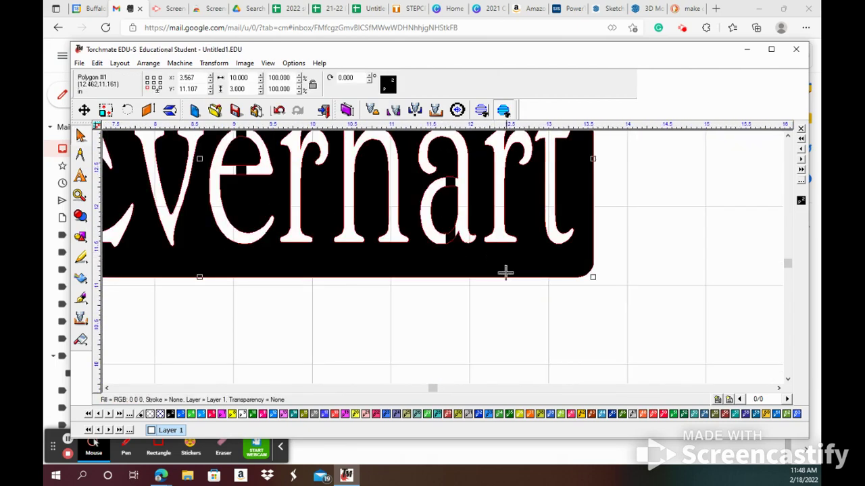
{"action": "left_click", "coordinate": [453, 178]}
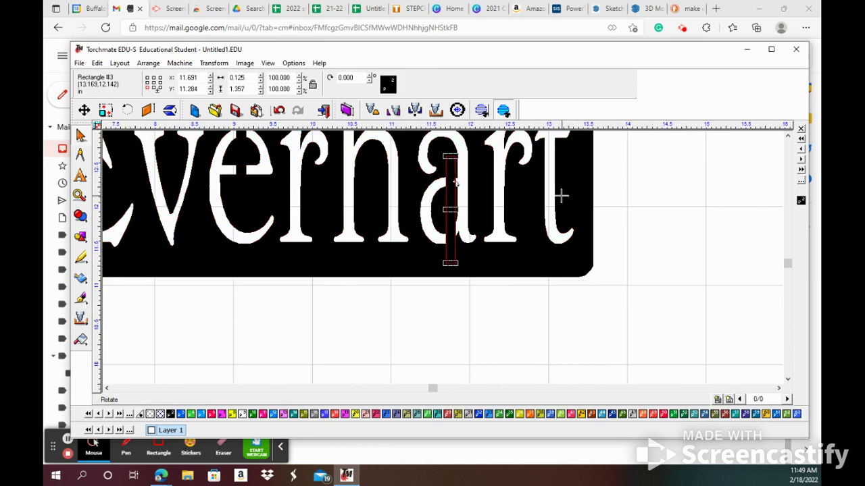
{"action": "left_click_drag", "start_coordinate": [452, 178], "coordinate": [458, 184]}
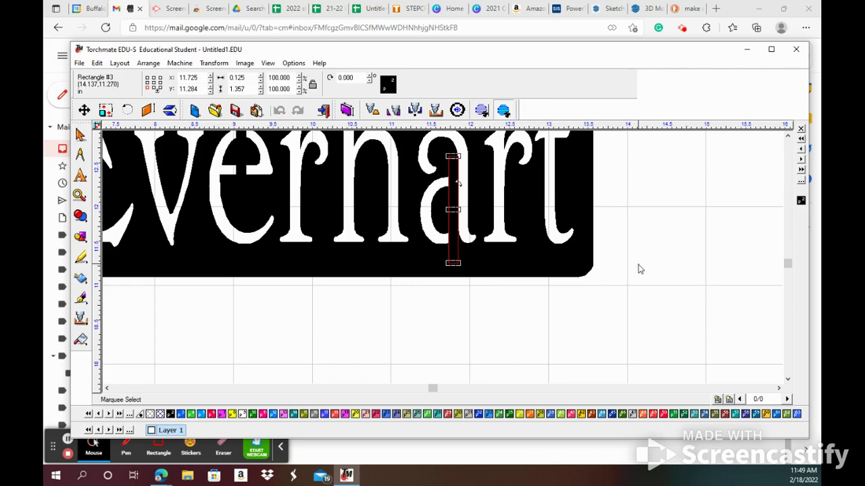
{"action": "left_click", "coordinate": [611, 204]}
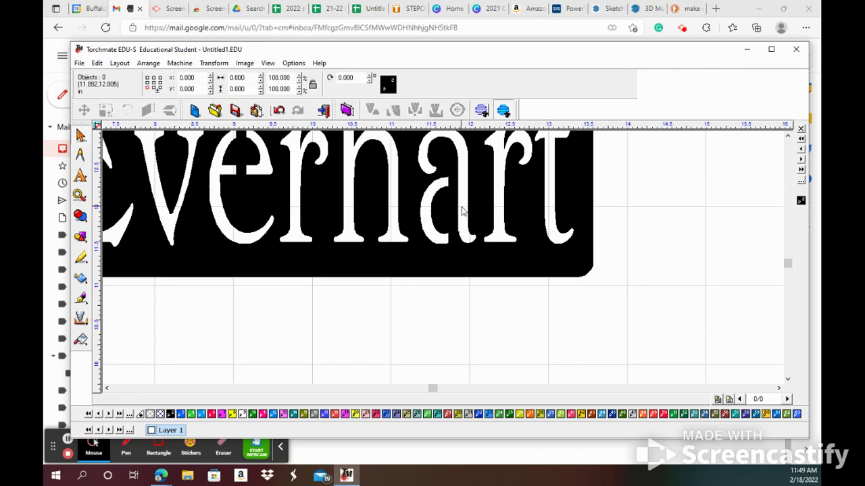
- Weld the name plate and both bridge bars on the "e" and "a" into one single shape
{"action": "scroll", "coordinate": [461, 212], "scroll_direction": "down", "scroll_amount": 3}
{"action": "left_click_drag", "start_coordinate": [288, 192], "coordinate": [520, 307]}
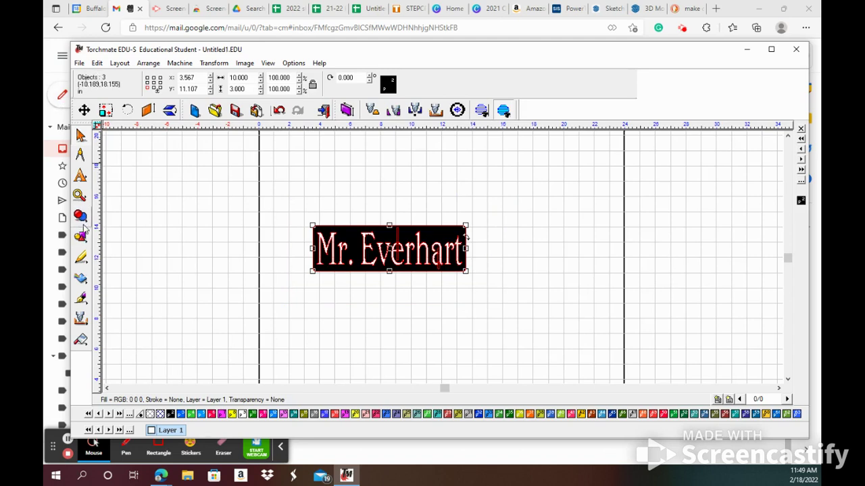
{"action": "left_click", "coordinate": [82, 233]}
{"action": "left_click", "coordinate": [112, 223]}
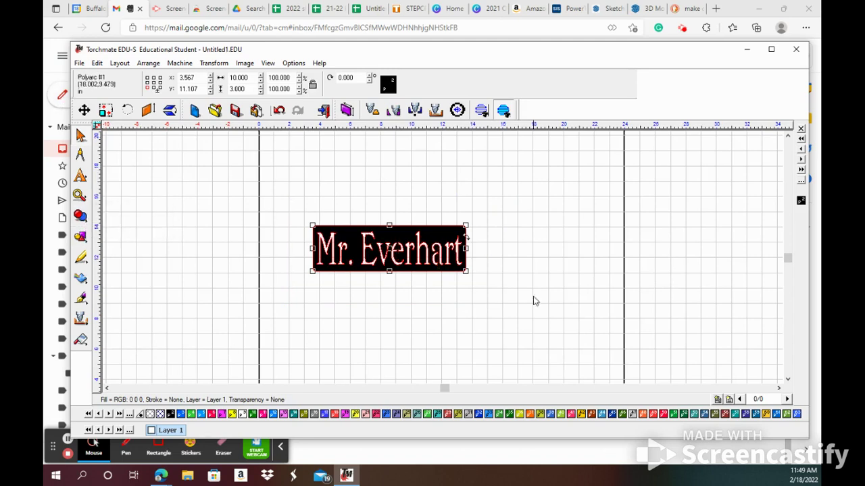
{"action": "left_click", "coordinate": [503, 322]}
{"action": "scroll", "coordinate": [455, 289], "scroll_direction": "up", "scroll_amount": 4}
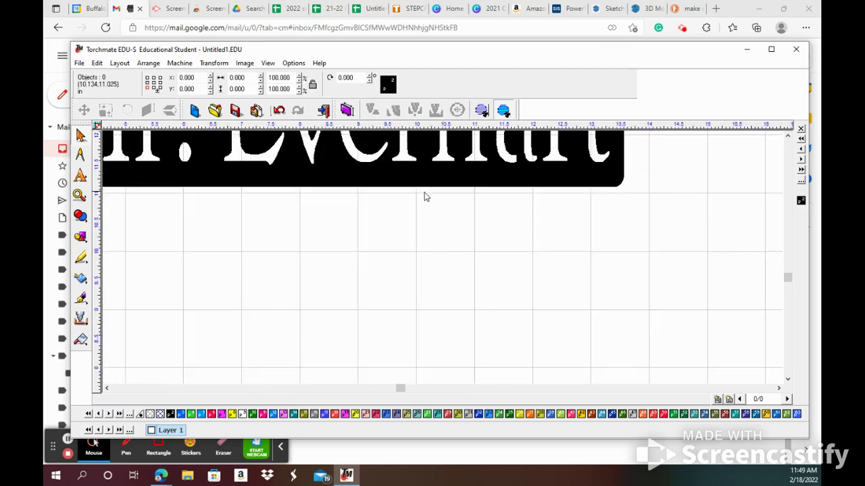
{"action": "scroll", "coordinate": [435, 229], "scroll_direction": "down", "scroll_amount": 4}
{"action": "left_click", "coordinate": [447, 233]}
{"action": "left_click", "coordinate": [535, 289]}
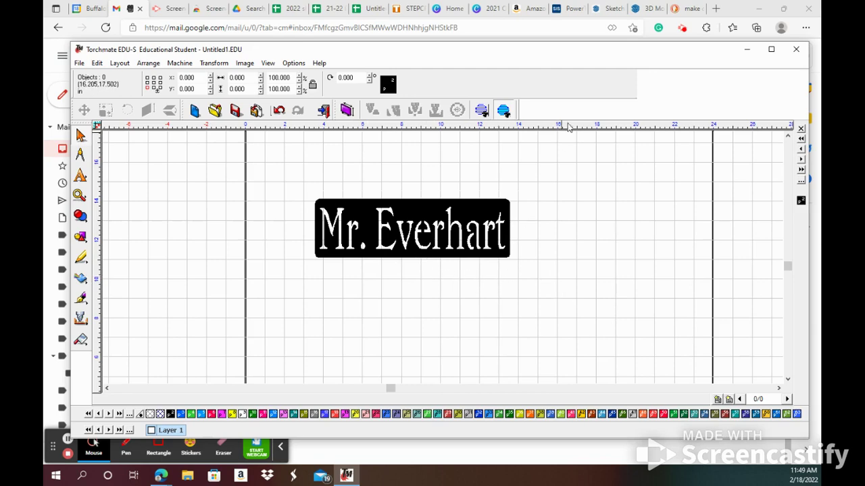
{"action": "left_click", "coordinate": [682, 27]}
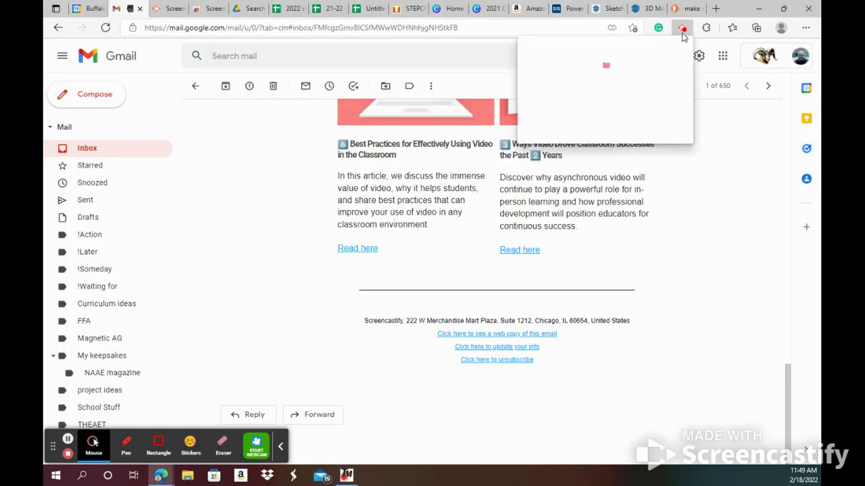